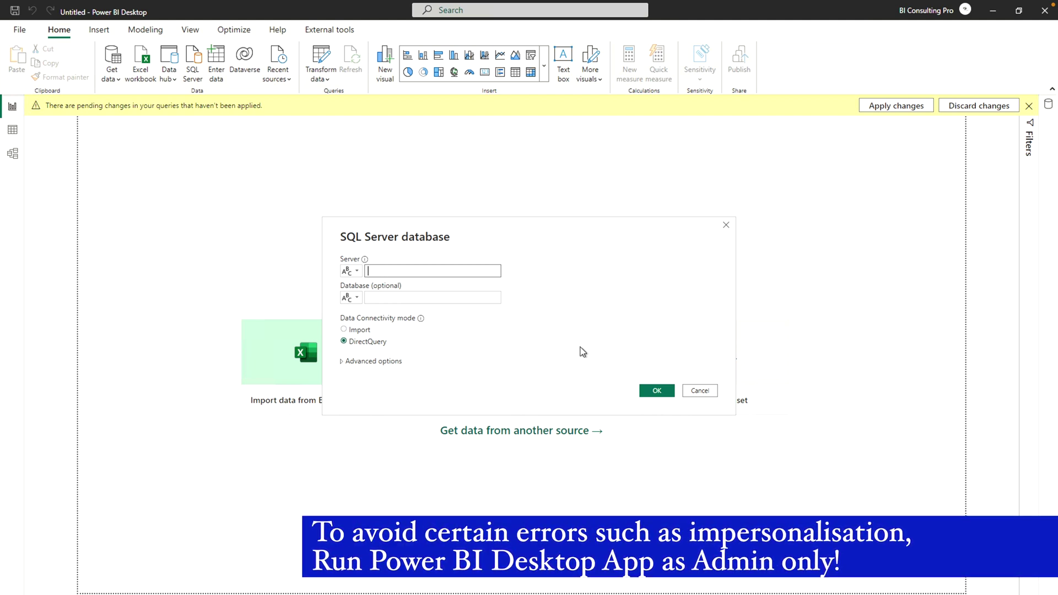
Step: Open Windows search with Win+S to show the recent apps list
{"action": "key", "text": "super+s"}
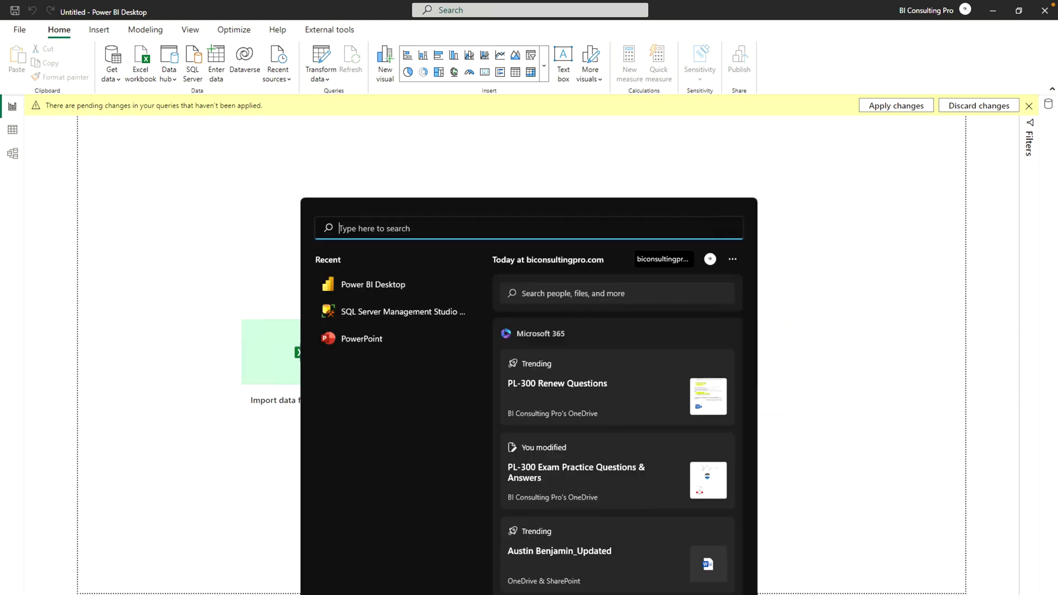
Step: Run Power BI Desktop as administrator from Recent apps, then bring up Power Query Editor
{"action": "left_click", "coordinate": [409, 287]}
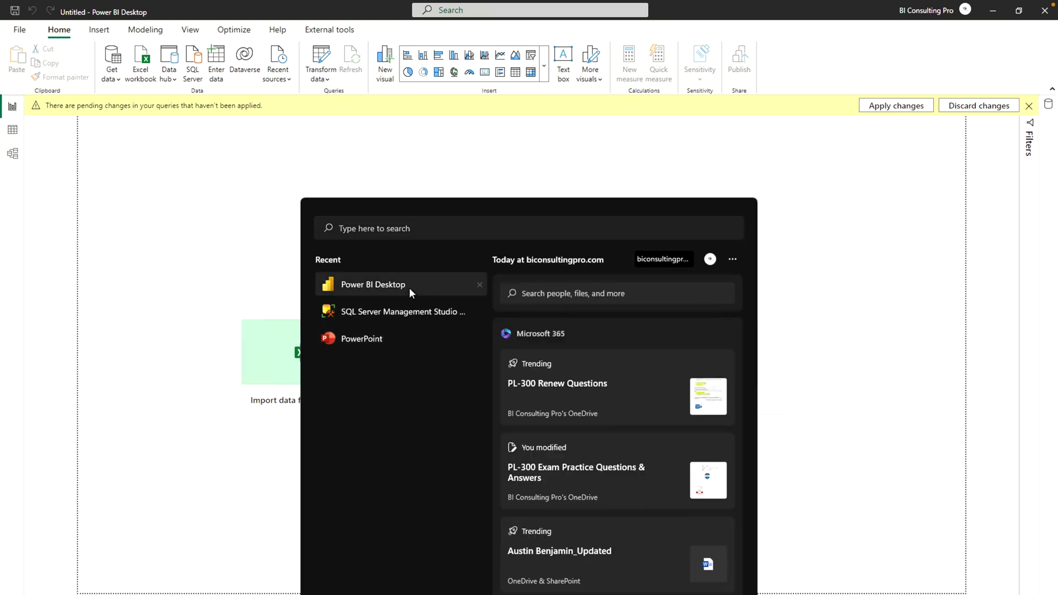
{"action": "right_click", "coordinate": [409, 288]}
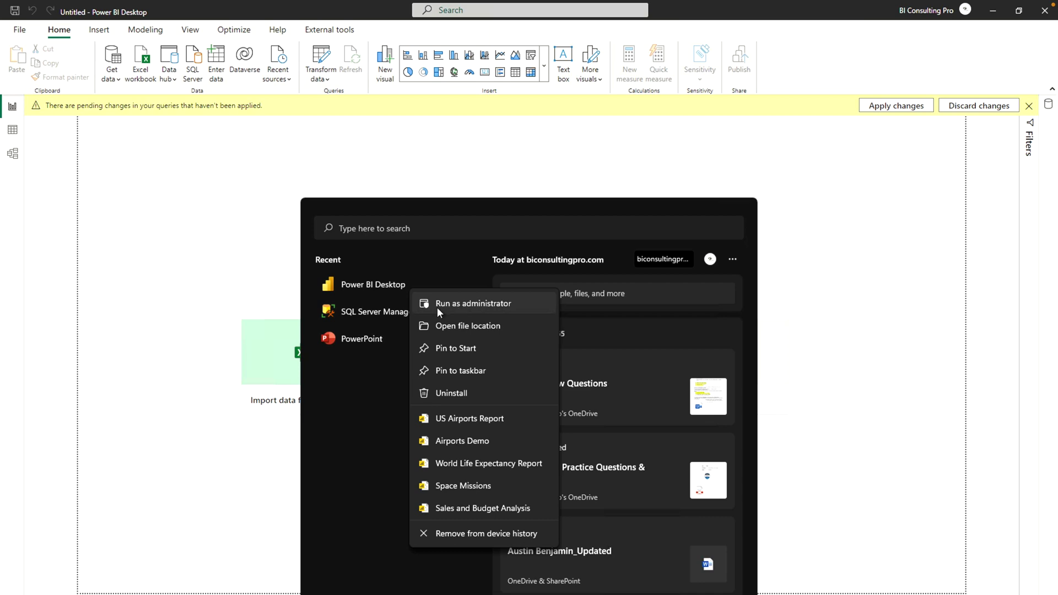
{"action": "left_click", "coordinate": [437, 304]}
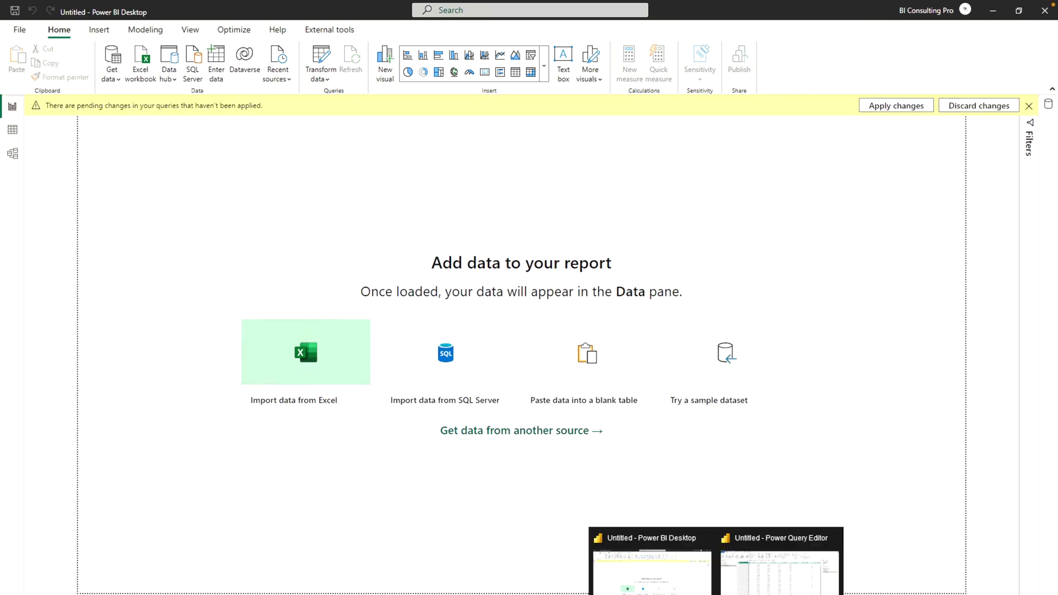
{"action": "left_click", "coordinate": [780, 561]}
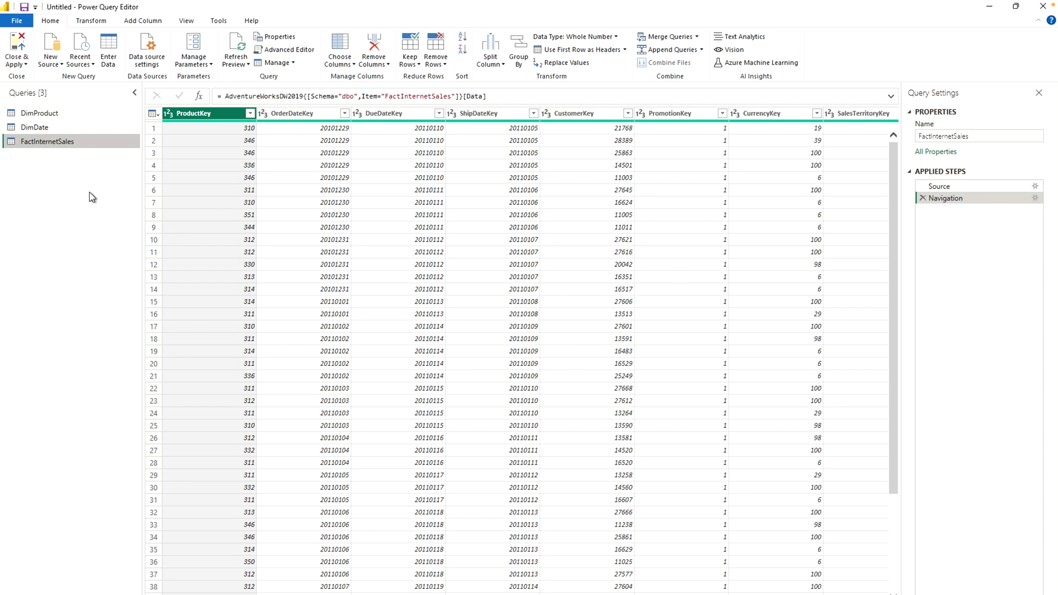
Step: Rename DimDate's FullDateAlternateKey column to Date
{"action": "left_click", "coordinate": [45, 127]}
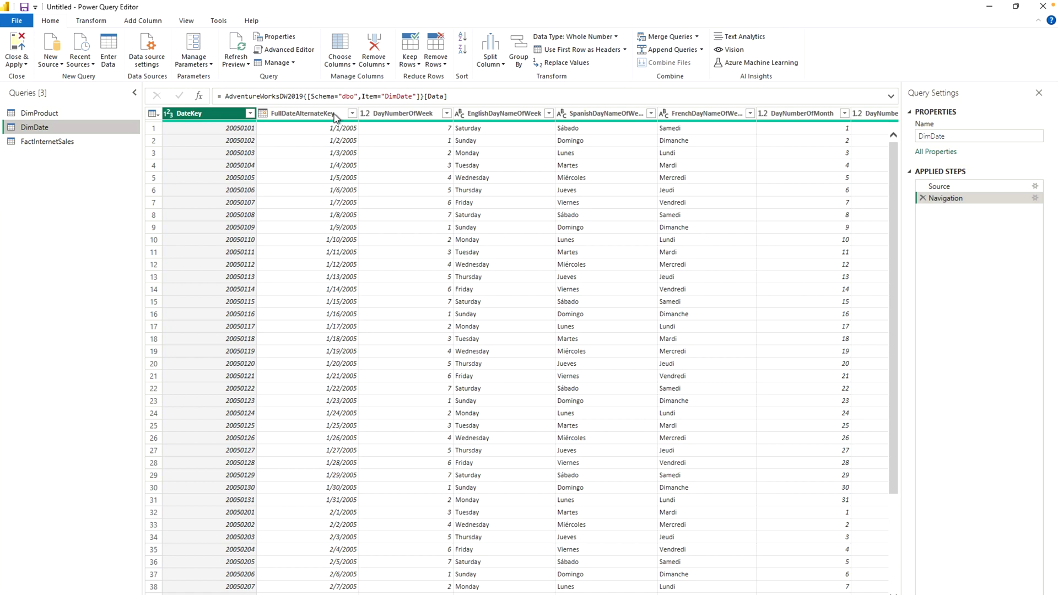
{"action": "double_click", "coordinate": [303, 113]}
{"action": "type", "text": "Date"}
{"action": "key", "text": "Return"}
{"action": "left_click", "coordinate": [189, 113]}
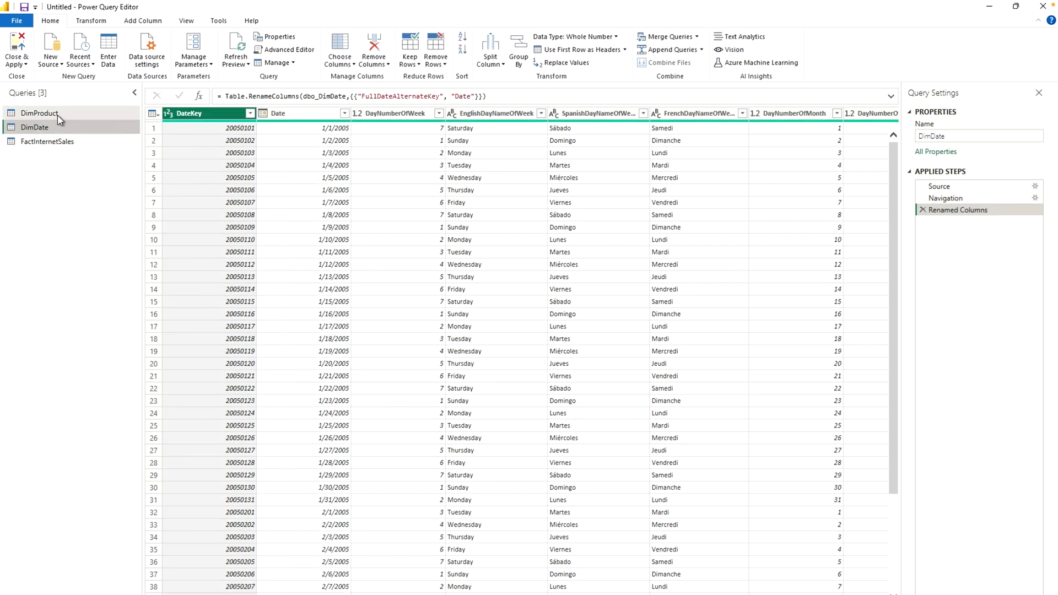
Step: Rename DimProduct's EnglishProductName column to ProductName
{"action": "left_click", "coordinate": [58, 113]}
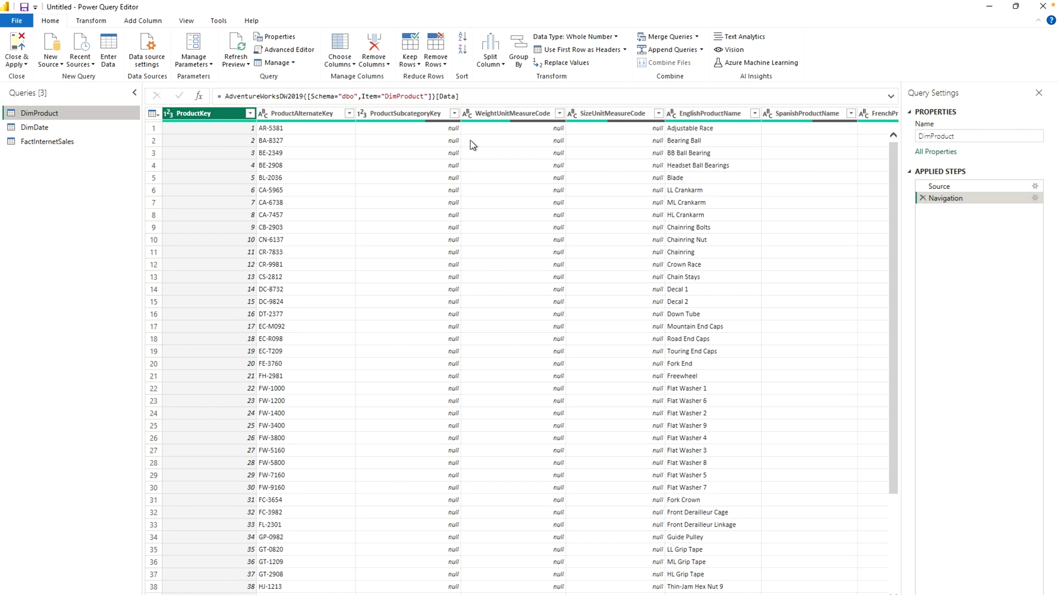
{"action": "double_click", "coordinate": [705, 113]}
{"action": "left_click", "coordinate": [700, 114]}
{"action": "key", "text": "BackSpace"}
{"action": "key", "text": "BackSpace"}
{"action": "key", "text": "BackSpace"}
{"action": "key", "text": "BackSpace"}
{"action": "key", "text": "BackSpace"}
{"action": "key", "text": "BackSpace"}
{"action": "key", "text": "BackSpace"}
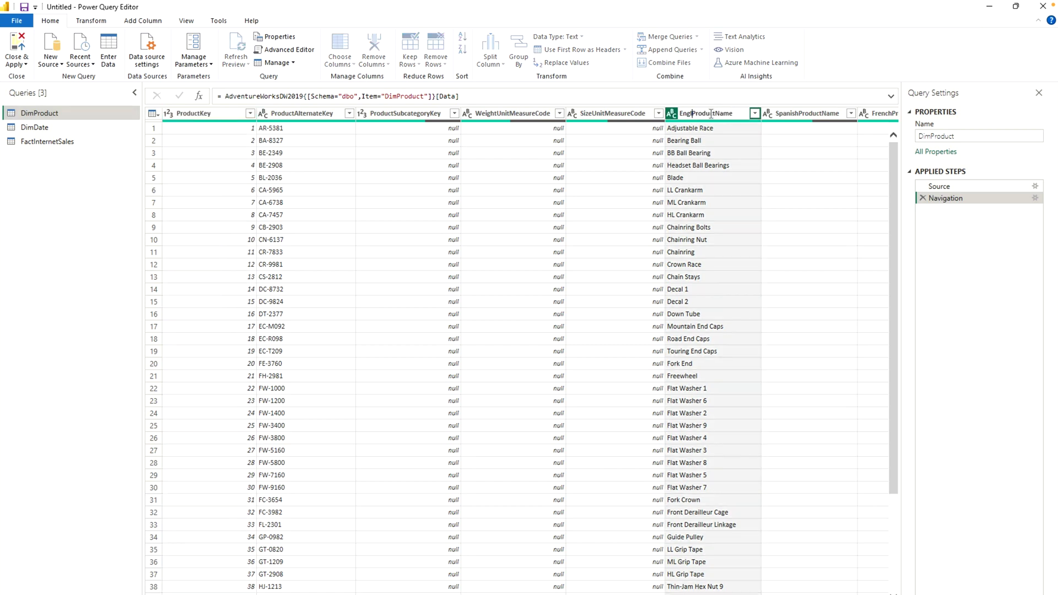
{"action": "key", "text": "Return"}
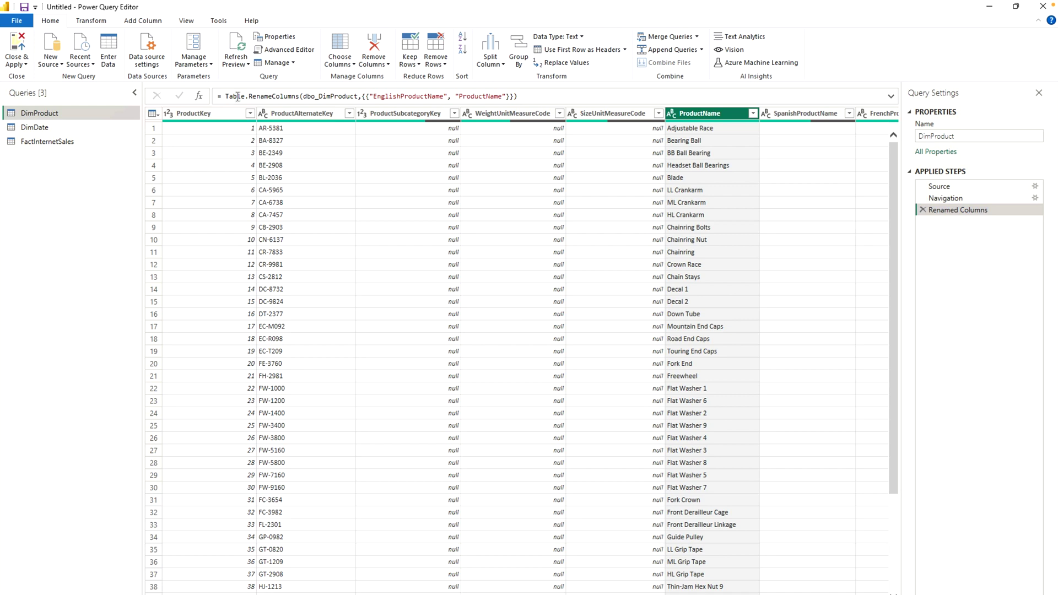
{"action": "left_click", "coordinate": [205, 62]}
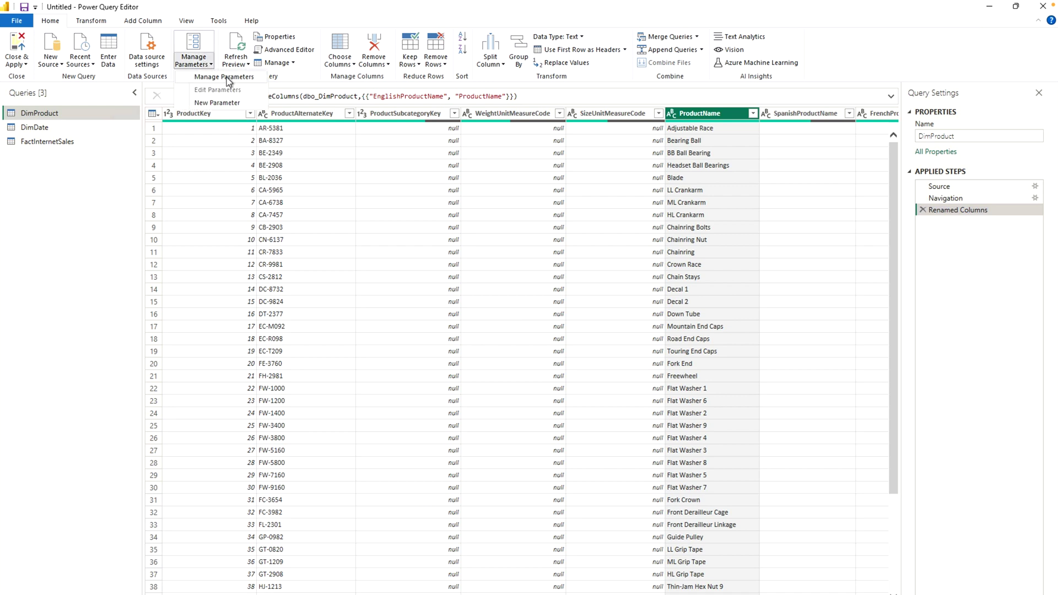
Step: Add a Text parameter named Product with current value ca, then reselect DimProduct
{"action": "left_click", "coordinate": [229, 81]}
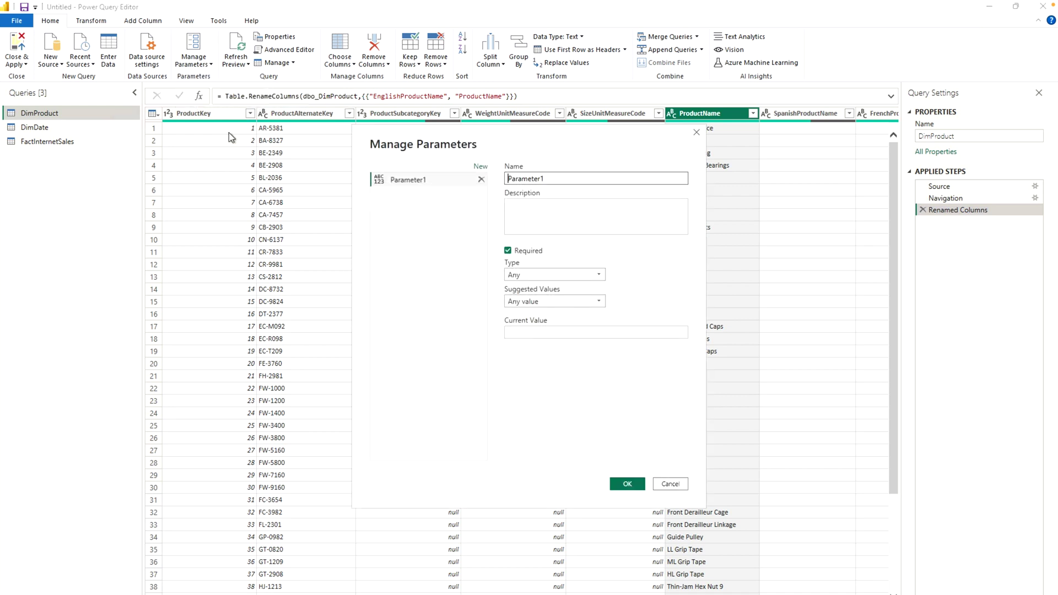
{"action": "left_click_drag", "start_coordinate": [558, 179], "coordinate": [500, 179]}
{"action": "type", "text": "Product"}
{"action": "left_click", "coordinate": [557, 274]}
{"action": "left_click", "coordinate": [519, 370]}
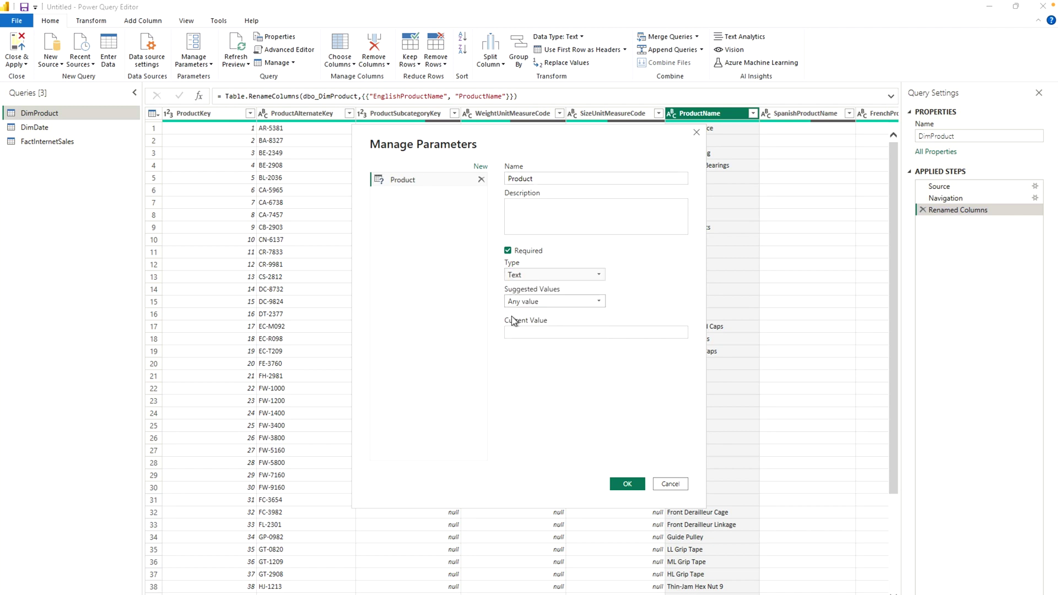
{"action": "left_click", "coordinate": [578, 329]}
{"action": "type", "text": "ca"}
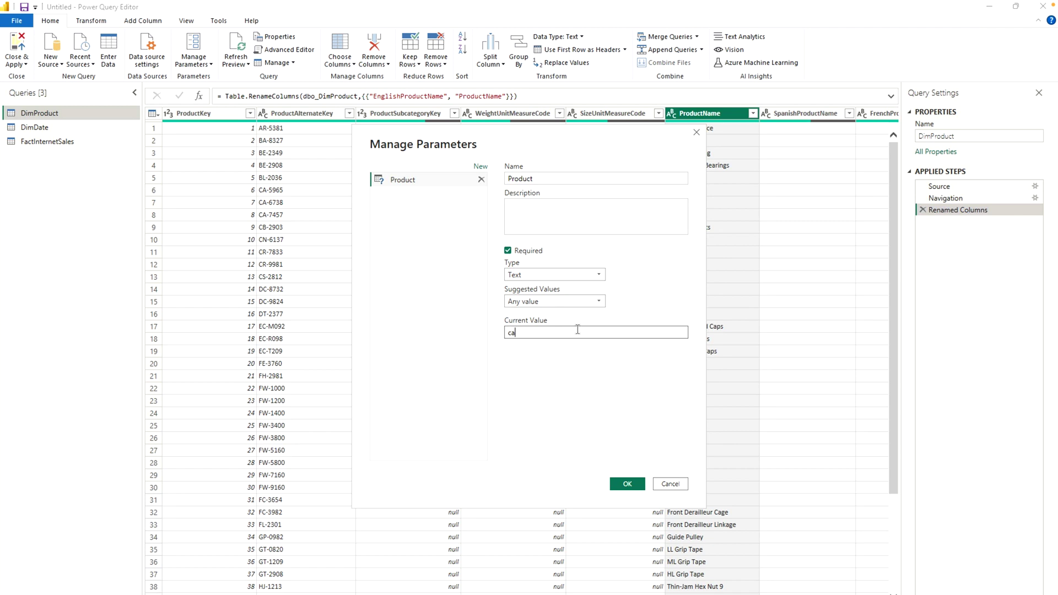
{"action": "left_click", "coordinate": [628, 484]}
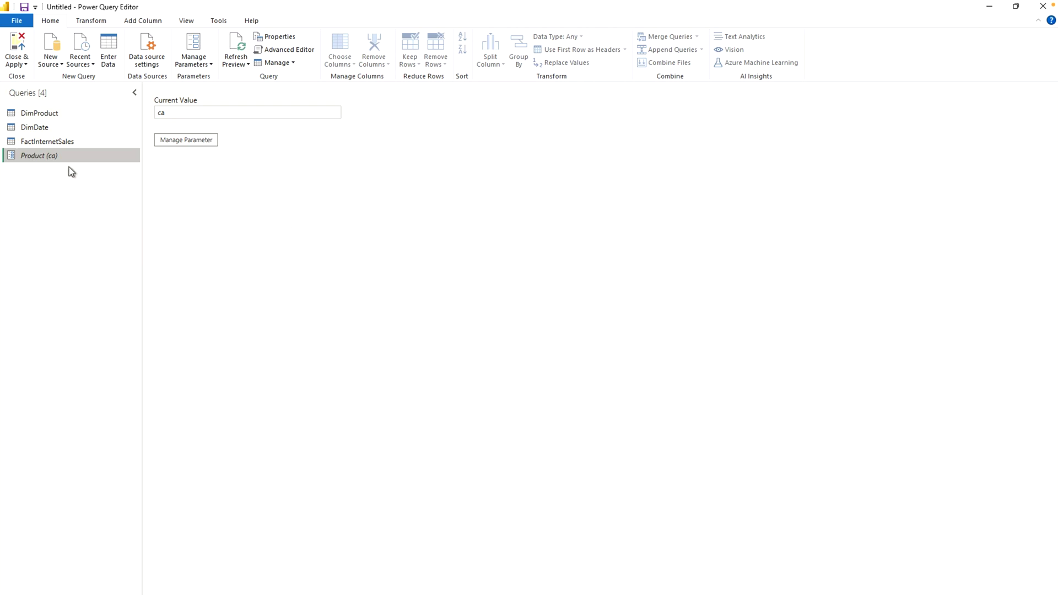
{"action": "left_click", "coordinate": [61, 112]}
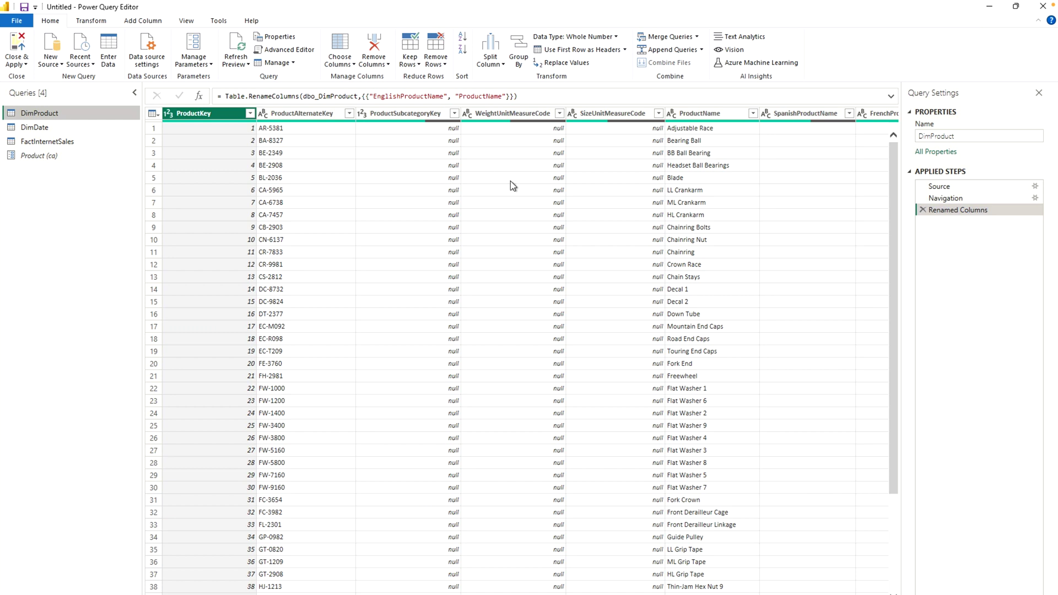
Step: Apply a Text Filters > Contains 'ca' filter on ProductName, leaving 13 rows
{"action": "left_click", "coordinate": [715, 114]}
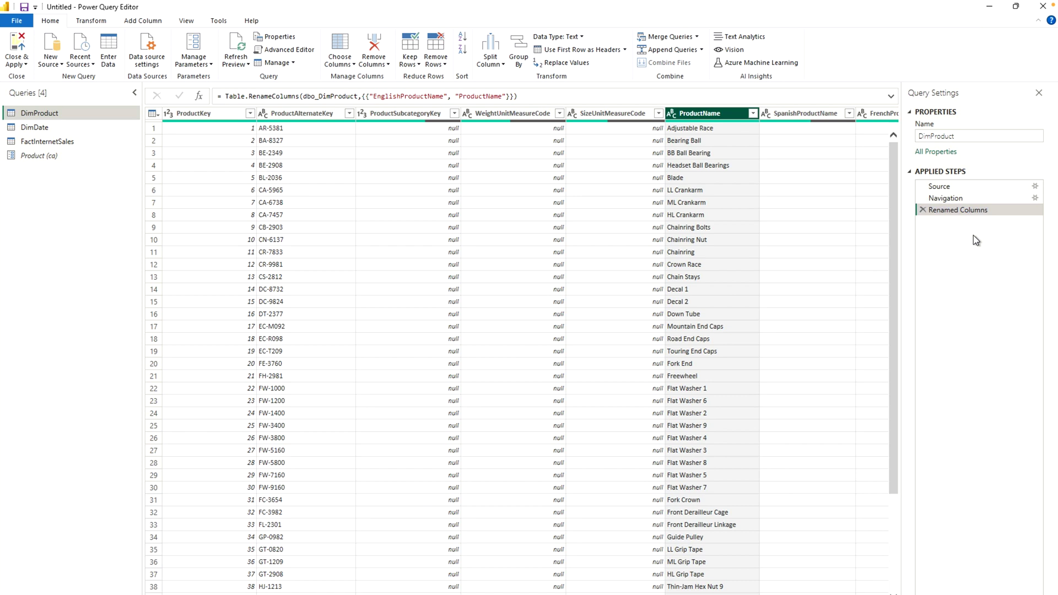
{"action": "left_click", "coordinate": [753, 114]}
{"action": "mouse_move", "coordinate": [737, 201]}
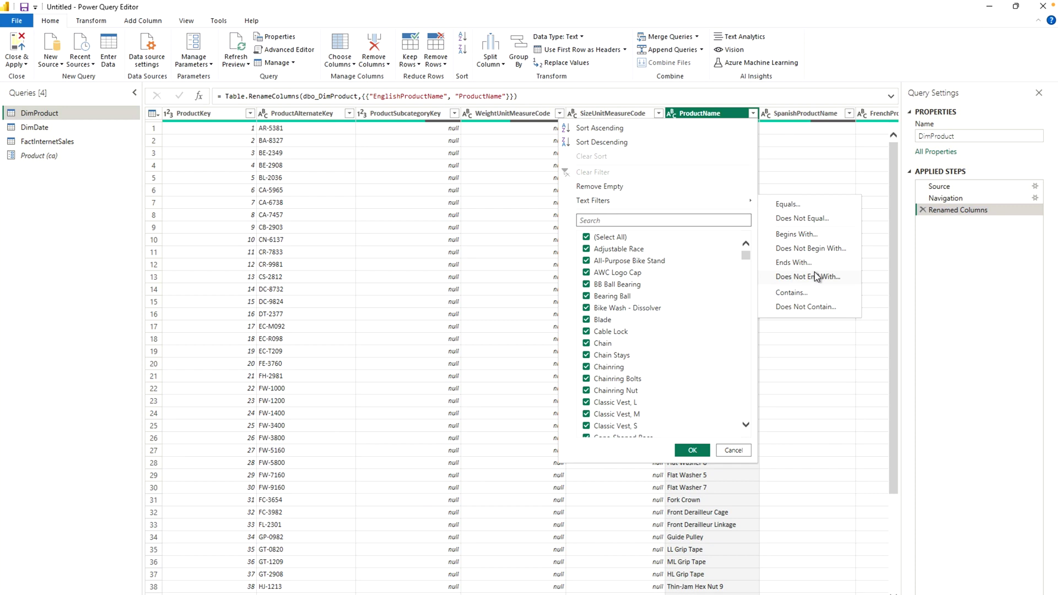
{"action": "left_click", "coordinate": [797, 292]}
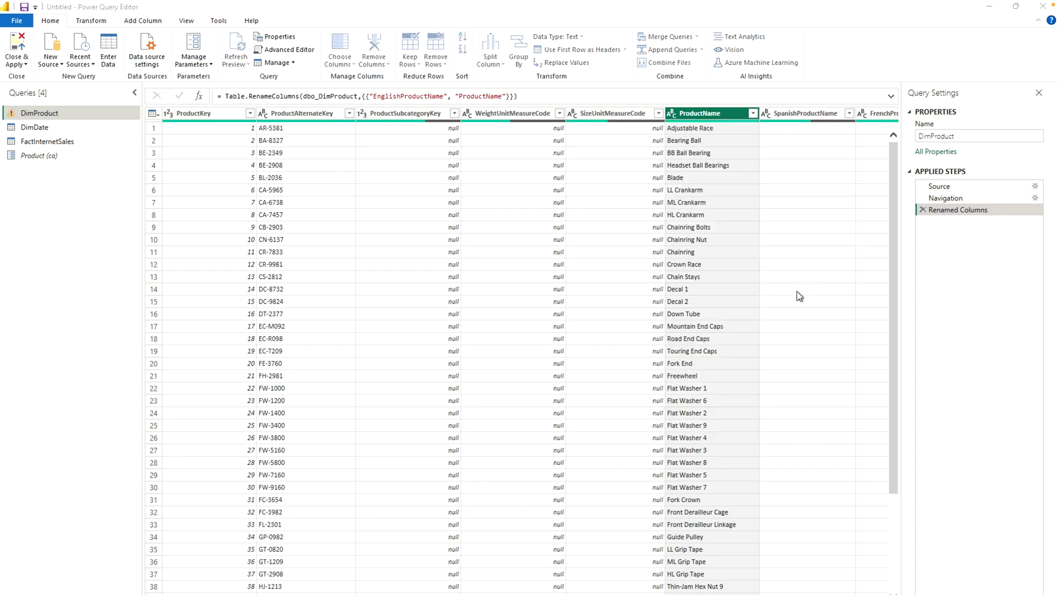
{"action": "left_click", "coordinate": [515, 322]}
{"action": "type", "text": "ca"}
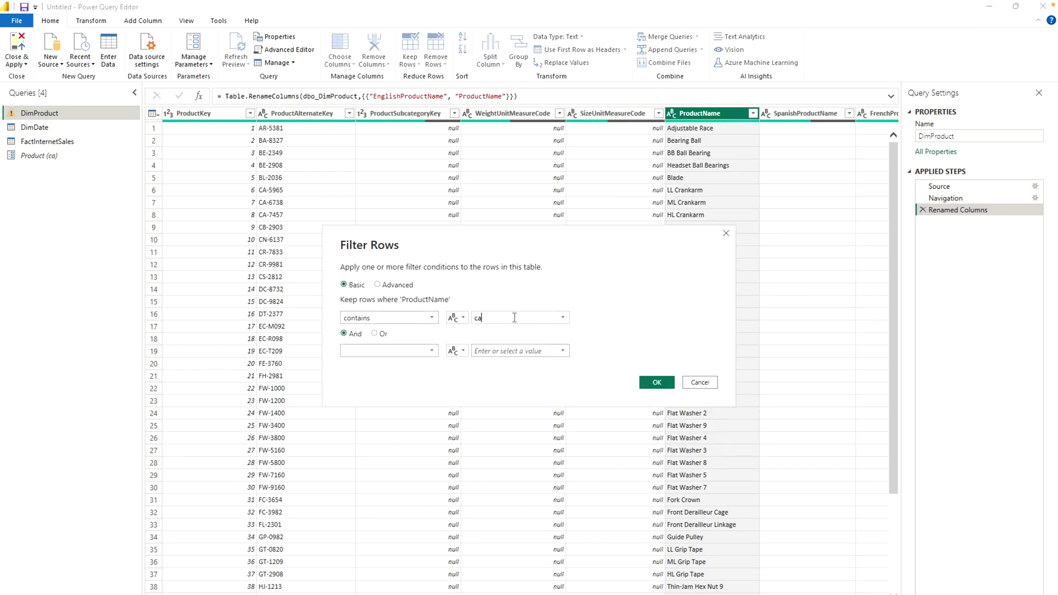
{"action": "left_click", "coordinate": [666, 385]}
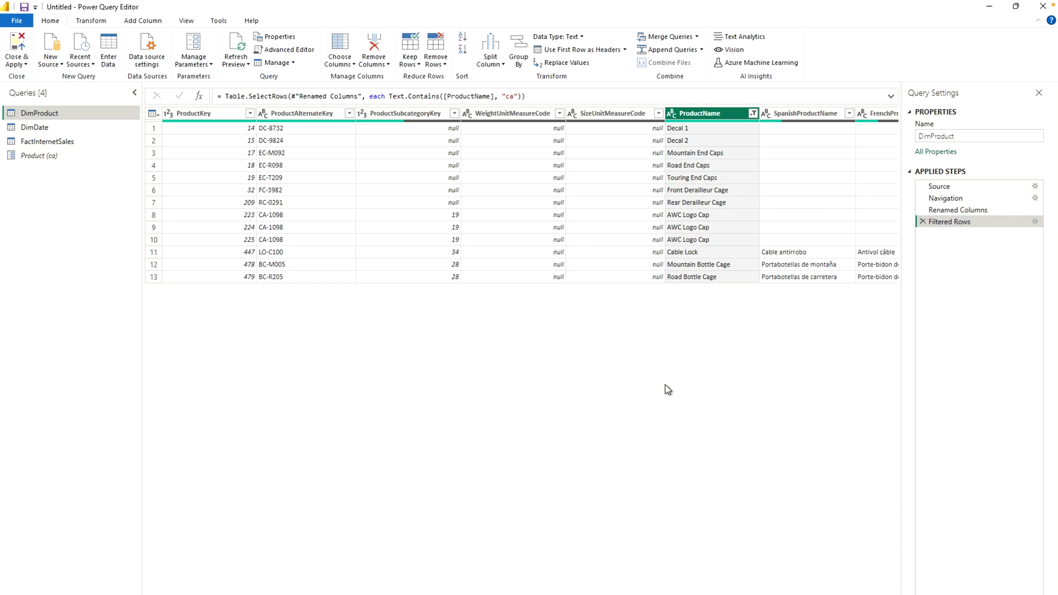
{"action": "left_click", "coordinate": [282, 51]}
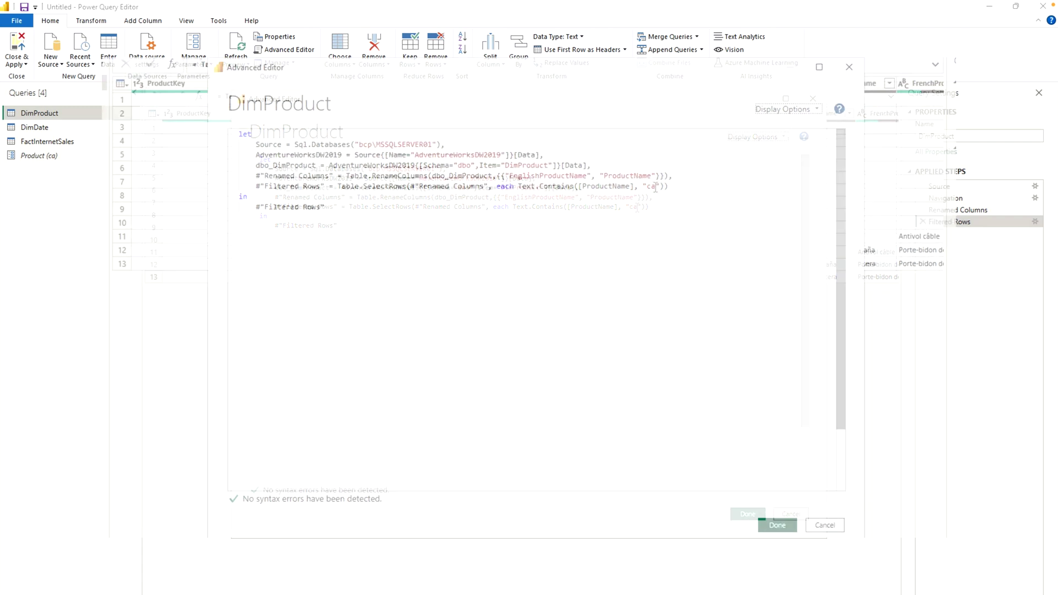
Step: Replace the literal ca in DimProduct's filter code with &Product&
{"action": "double_click", "coordinate": [682, 159]}
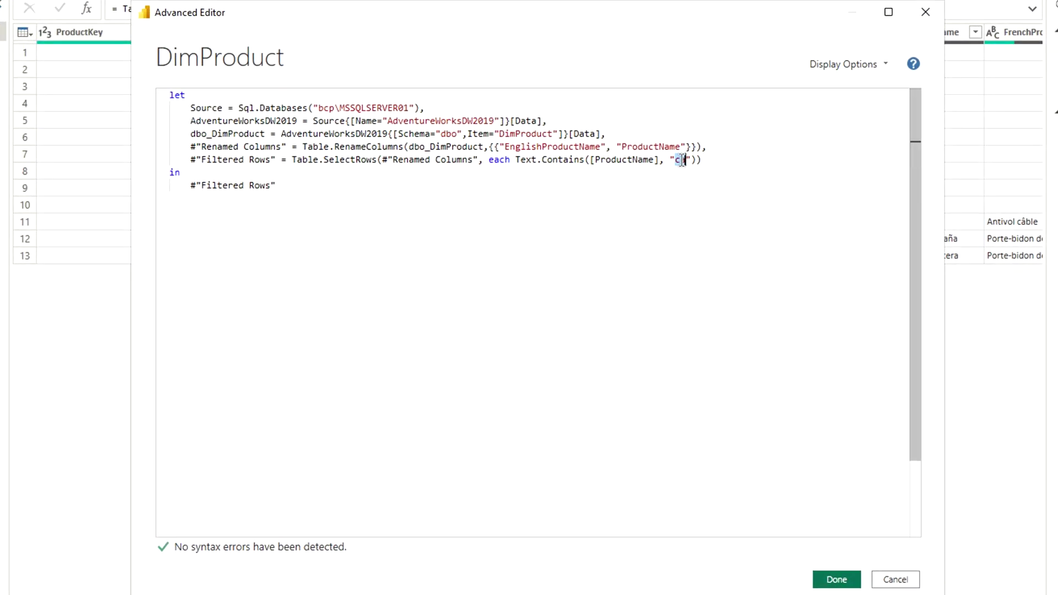
{"action": "type", "text": "&Product&"}
{"action": "left_click", "coordinate": [835, 582]}
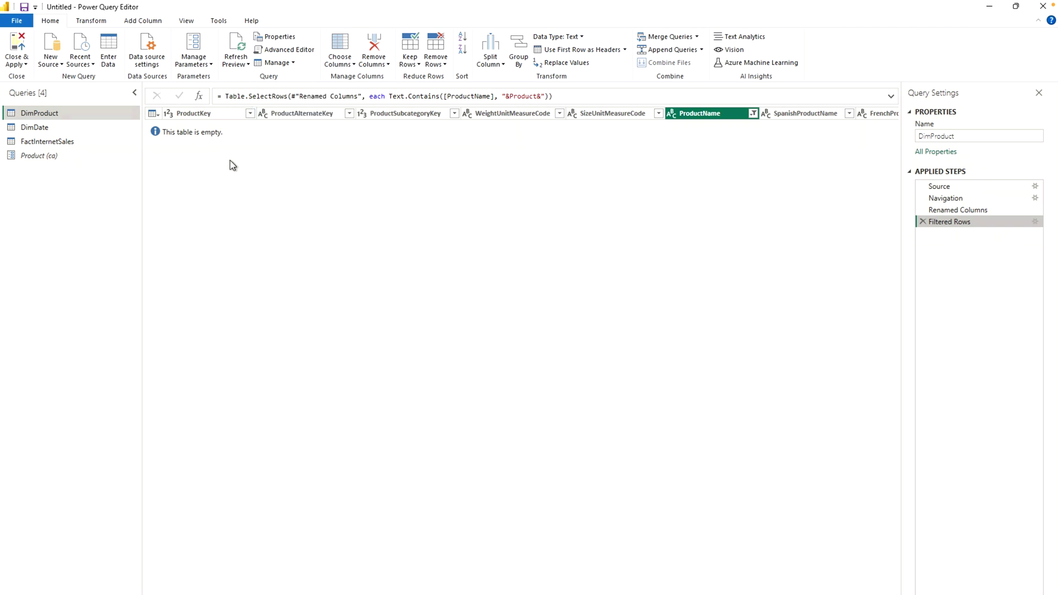
Step: Wrap &Product& in doubled quotes inside Text.Contains and remove the stray quote
{"action": "left_click", "coordinate": [269, 49]}
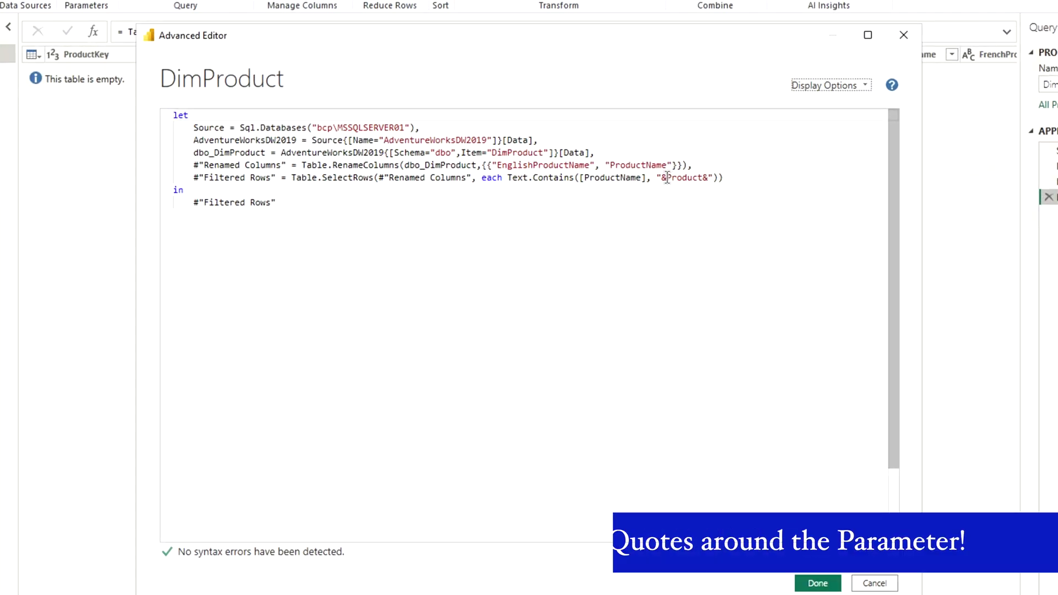
{"action": "left_click", "coordinate": [662, 177]}
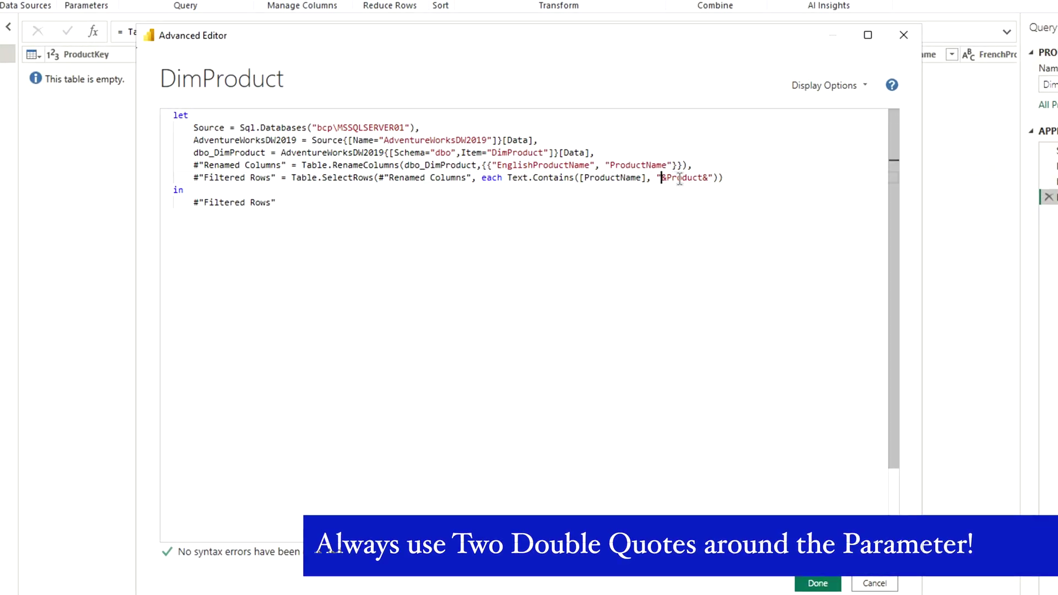
{"action": "type", "text": "\""}
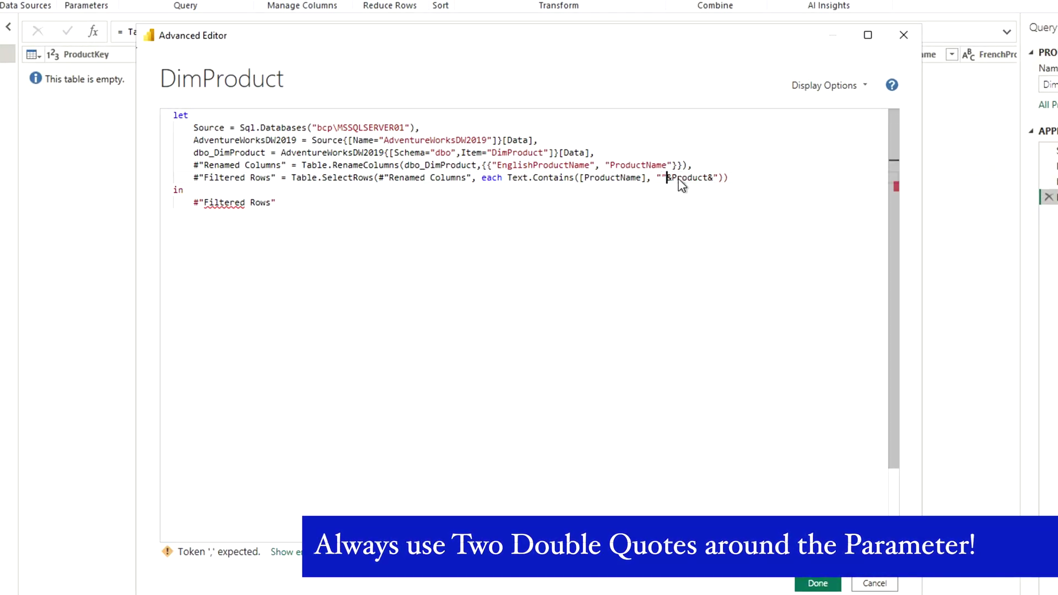
{"action": "left_click", "coordinate": [714, 177]}
{"action": "type", "text": "\"\""}
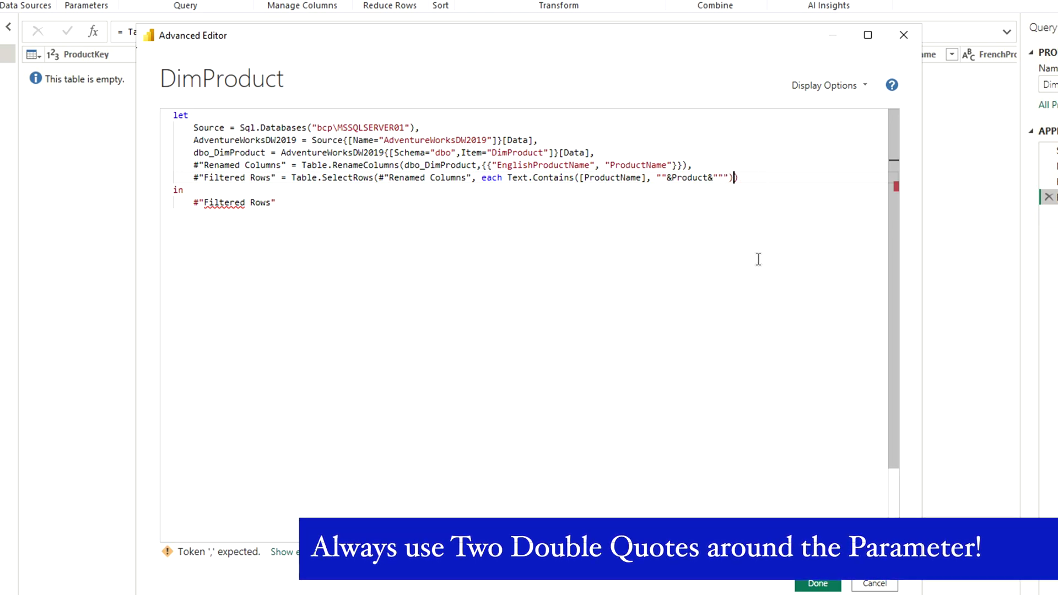
{"action": "key", "text": "BackSpace"}
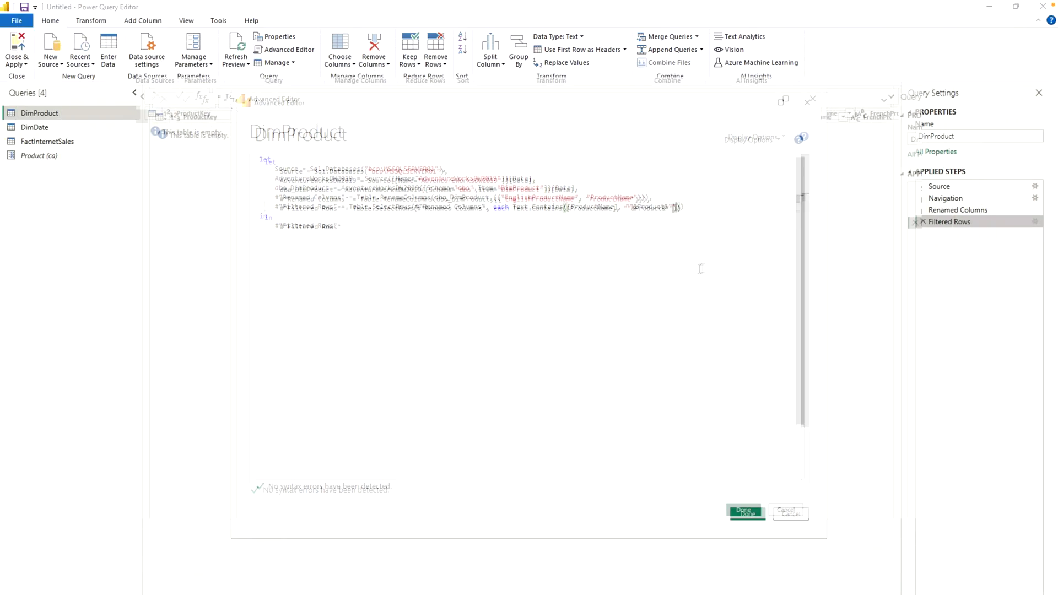
{"action": "left_click", "coordinate": [747, 513]}
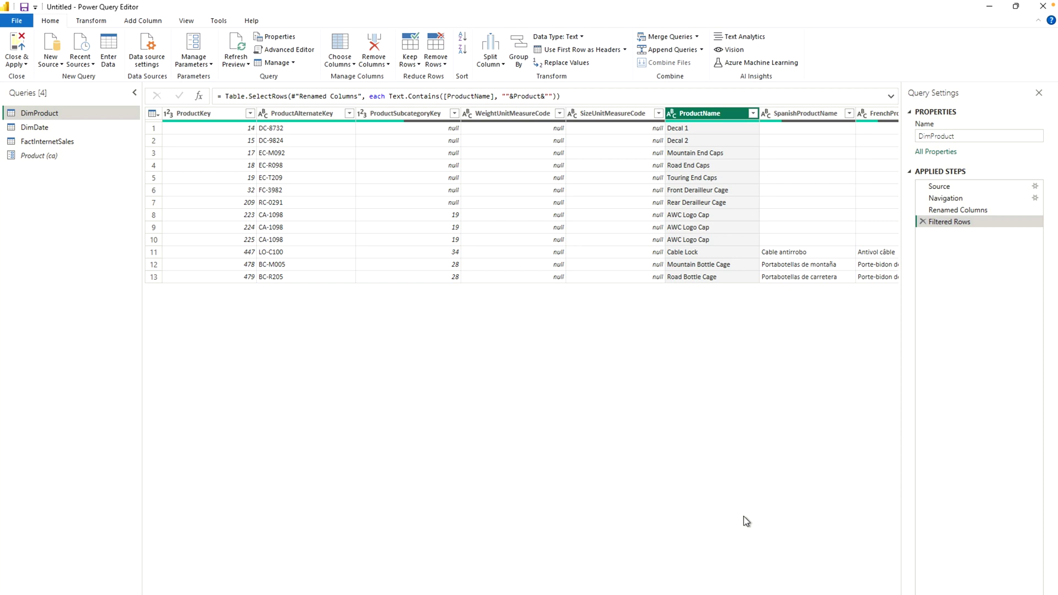
Step: Change the Product parameter's current value to a and view DimProduct's rows
{"action": "left_click", "coordinate": [55, 155]}
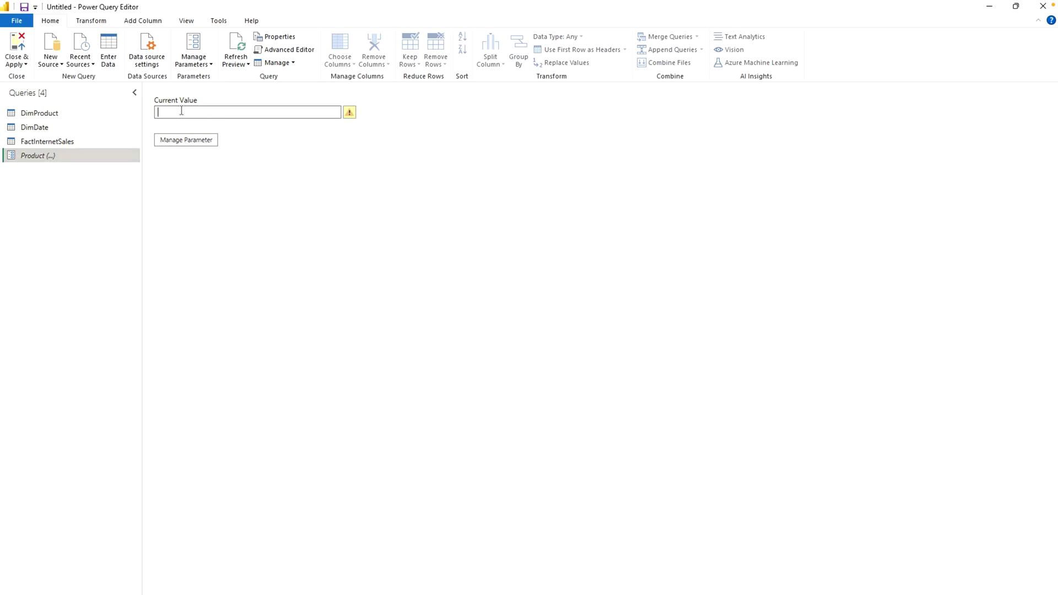
{"action": "left_click", "coordinate": [56, 113]}
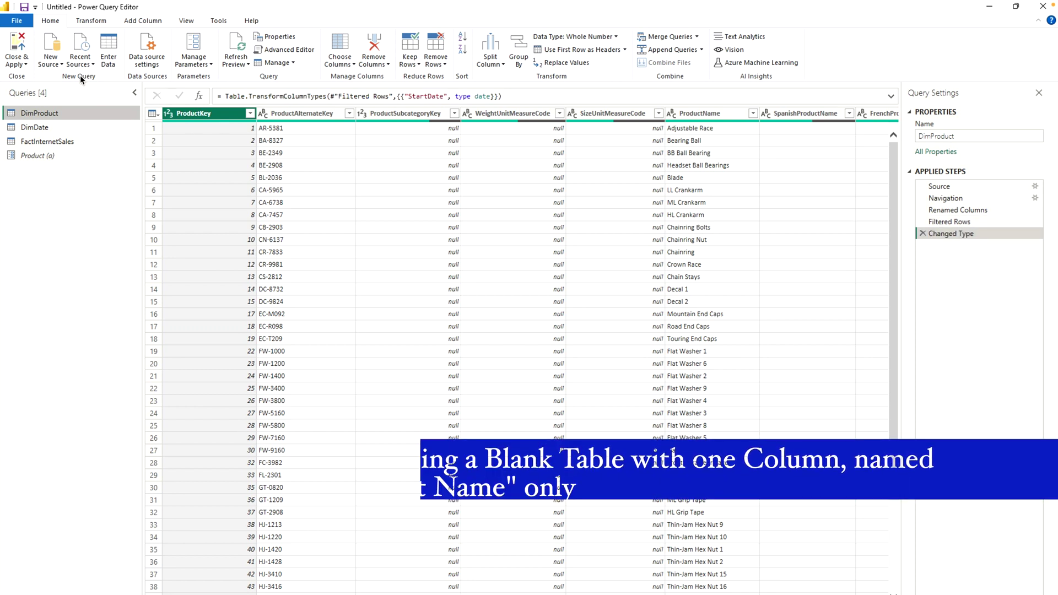
Step: Create a blank query with code #table({"Product Name"}, {}) for an empty Product Name table
{"action": "left_click", "coordinate": [52, 58]}
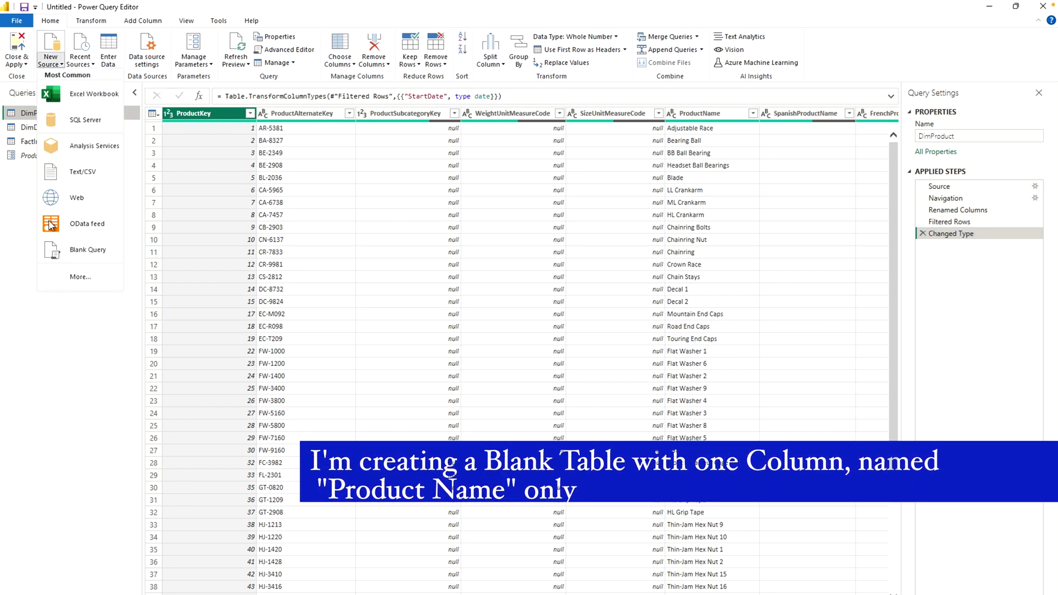
{"action": "left_click", "coordinate": [61, 258]}
{"action": "left_click", "coordinate": [296, 49]}
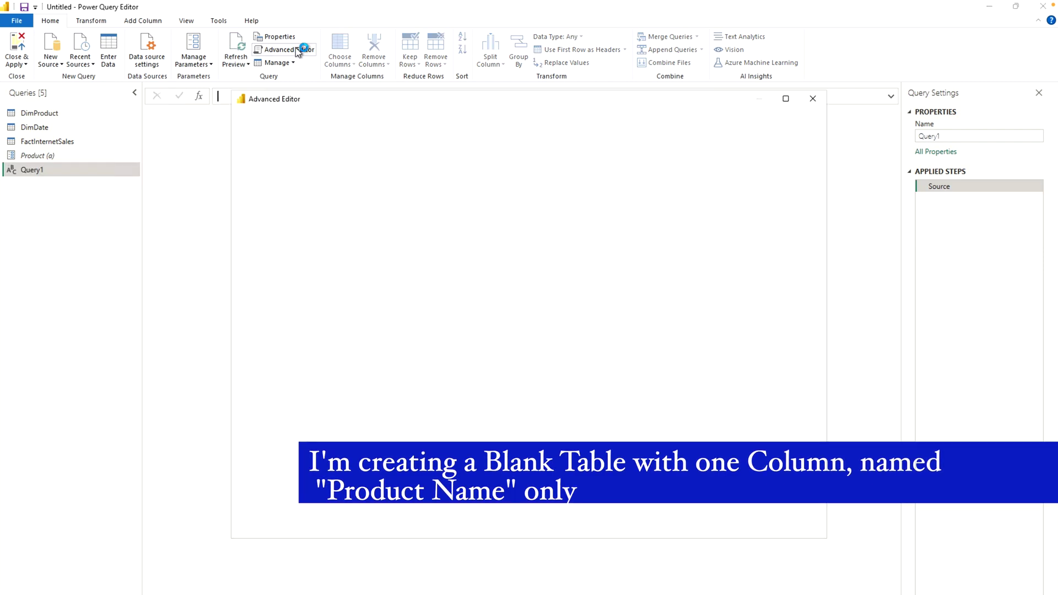
{"action": "left_click_drag", "start_coordinate": [312, 192], "coordinate": [255, 147]}
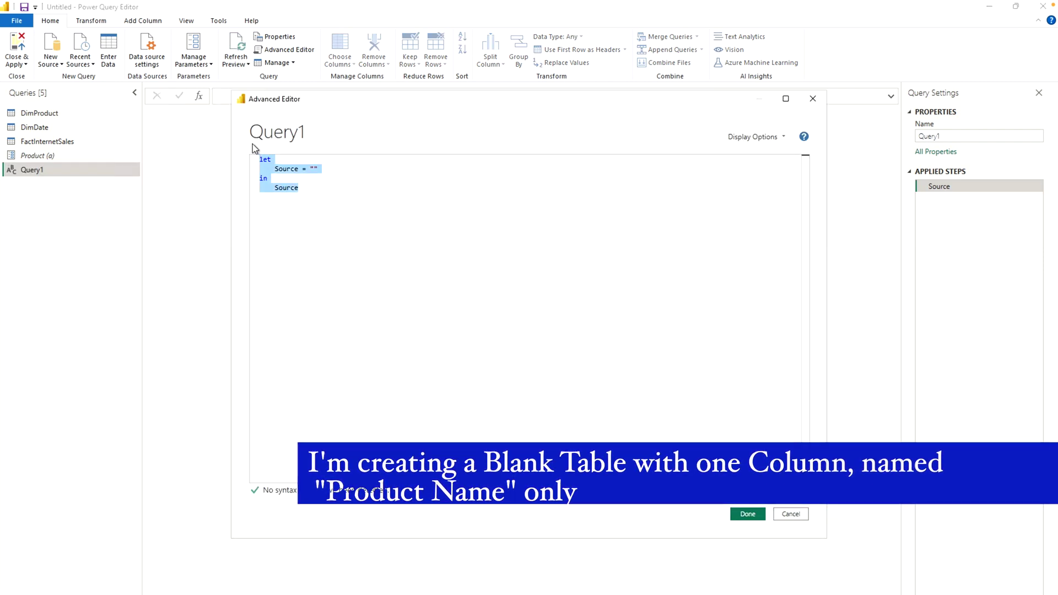
{"action": "type", "text": "let     Source = #table({\"Column1\"}, {}) in     Source"}
{"action": "double_click", "coordinate": [359, 169]}
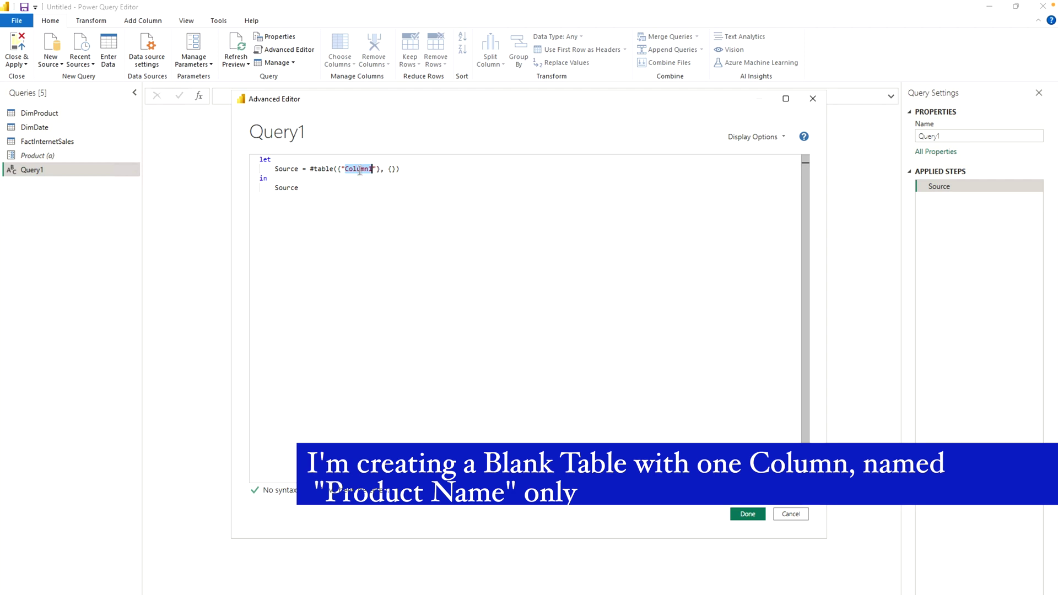
{"action": "type", "text": "Product "}
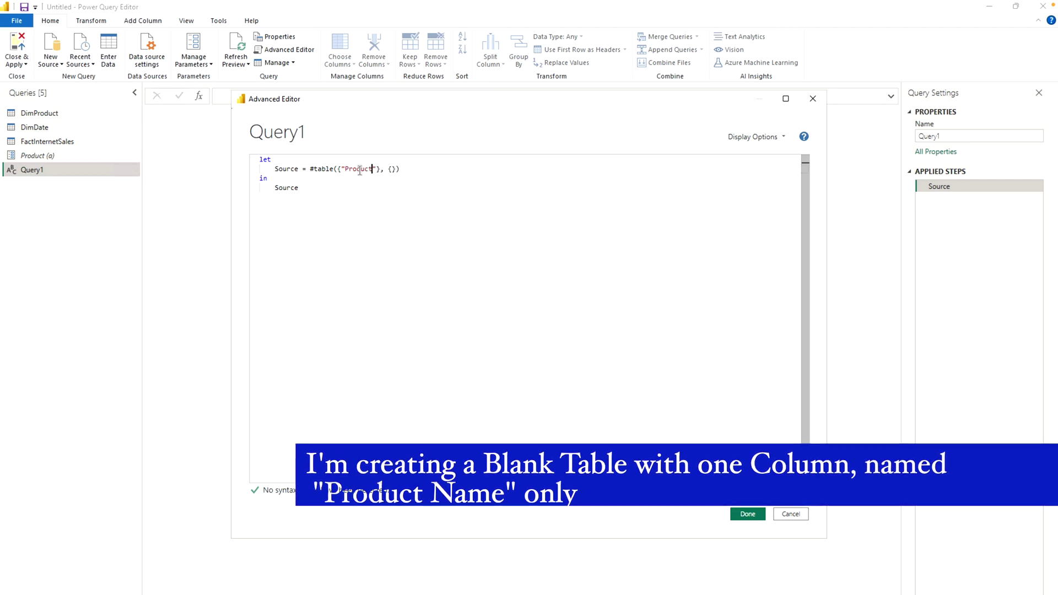
{"action": "type", "text": "Name"}
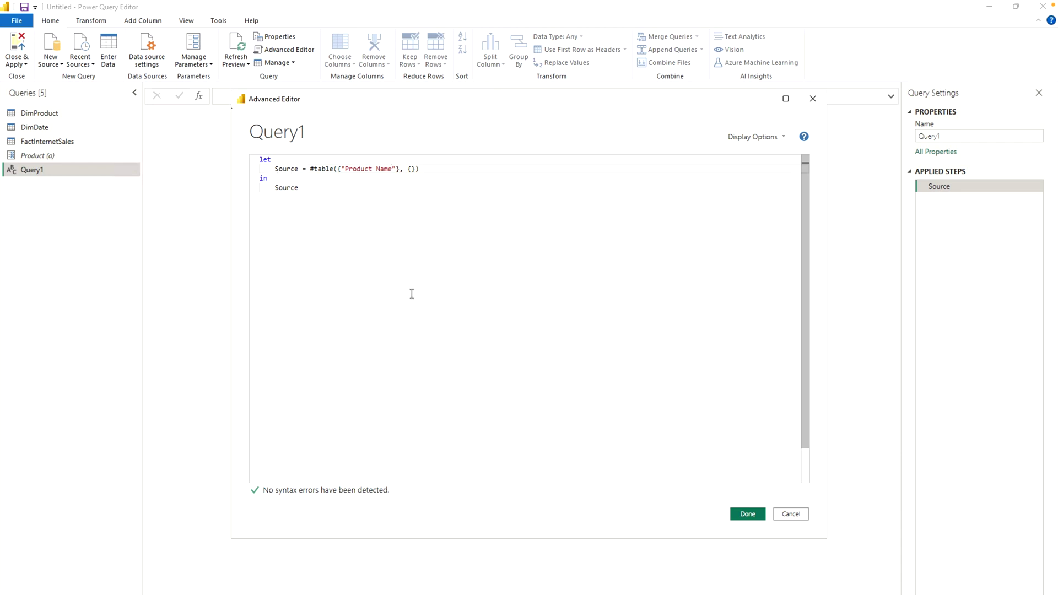
{"action": "left_click", "coordinate": [739, 514]}
Step: Rename the new query to Product Parameter
{"action": "double_click", "coordinate": [958, 136]}
{"action": "type", "text": "Oro"}
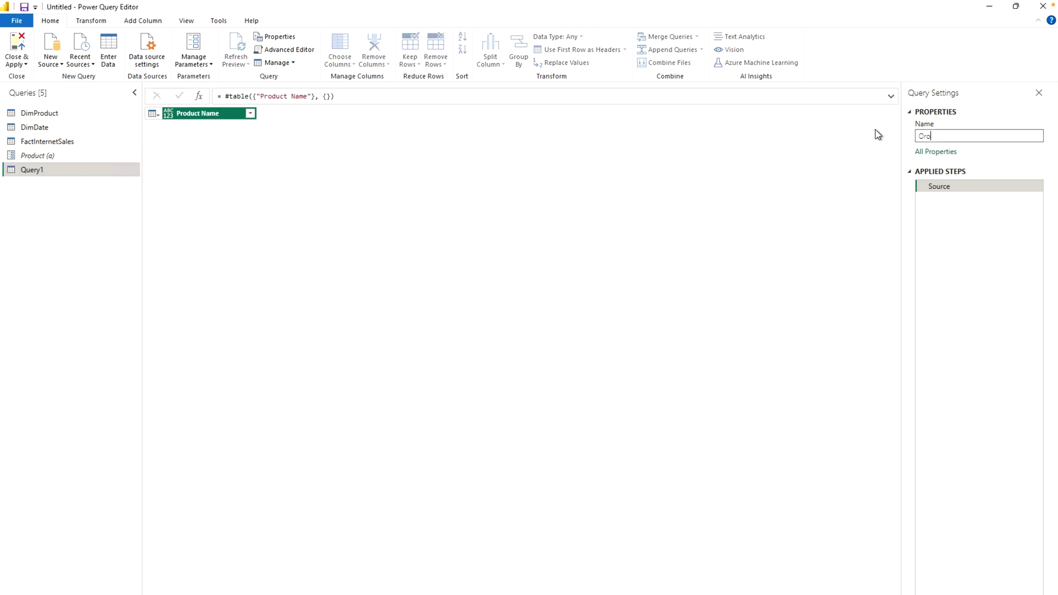
{"action": "key", "text": "BackSpace"}
{"action": "type", "text": "Produ"}
{"action": "type", "text": "ct para"}
{"action": "type", "text": "Parameter"}
Step: Close & Apply the queries and accept the security warning to load them
{"action": "left_click", "coordinate": [23, 63]}
{"action": "left_click", "coordinate": [46, 77]}
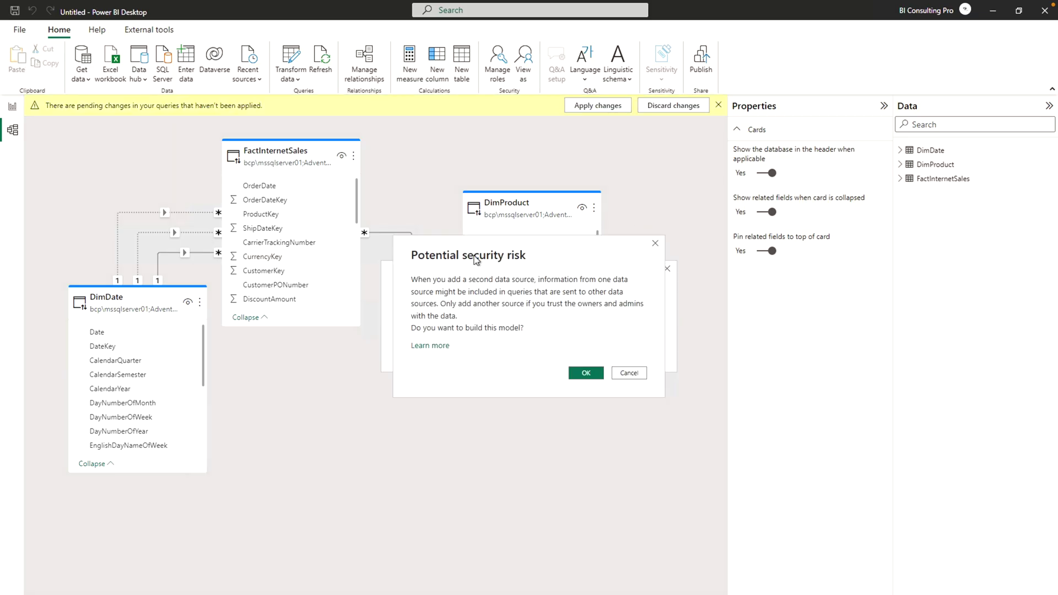
{"action": "left_click", "coordinate": [584, 376]}
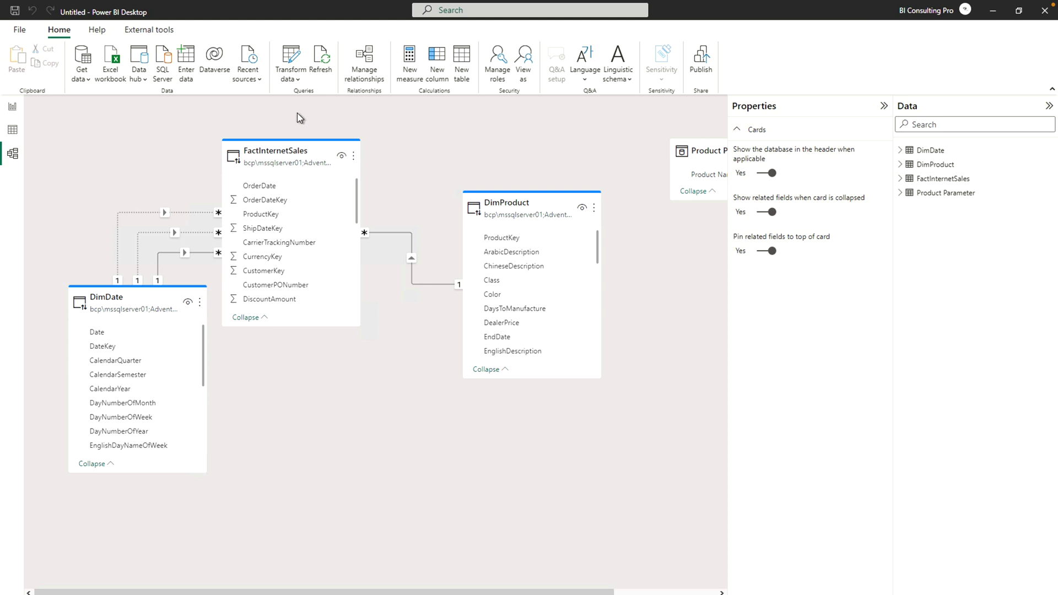
Step: Check table storage modes in Properties and move the Product Parameter card below DimProduct
{"action": "left_click", "coordinate": [297, 145]}
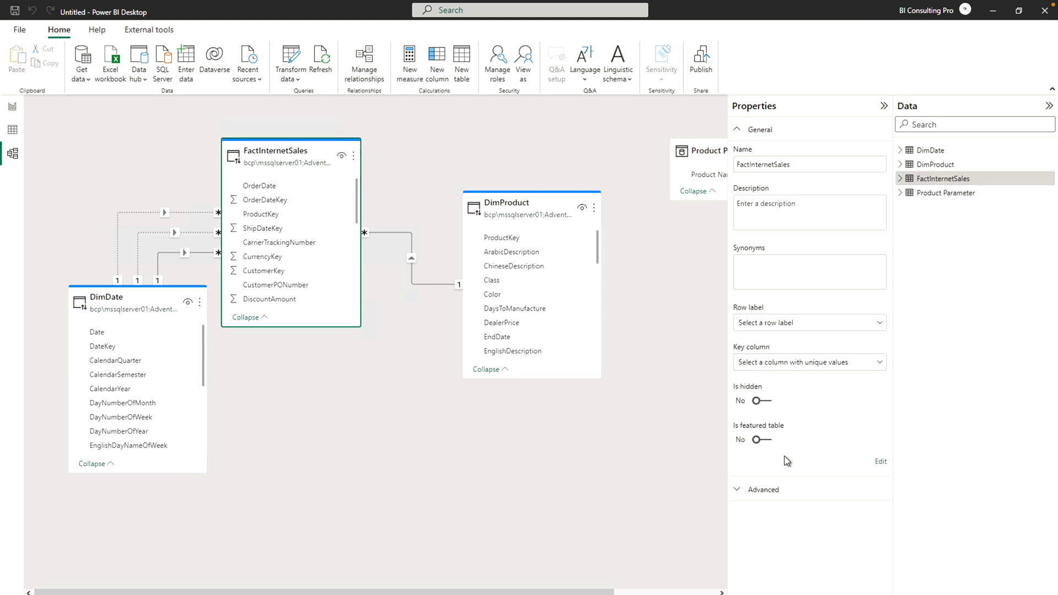
{"action": "left_click", "coordinate": [765, 485]}
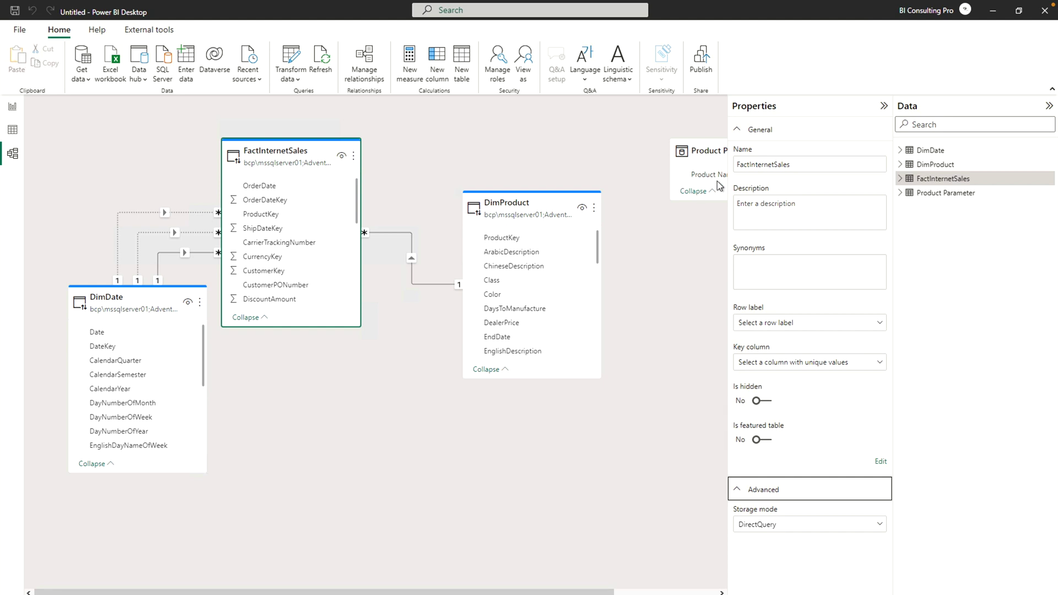
{"action": "left_click", "coordinate": [710, 152]}
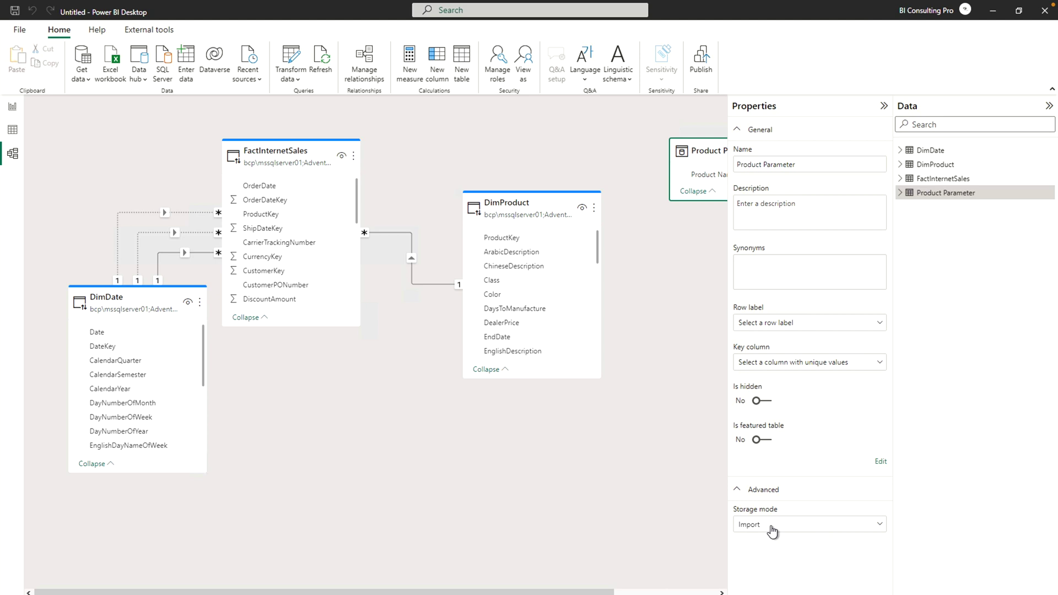
{"action": "left_click_drag", "start_coordinate": [699, 144], "coordinate": [452, 447]}
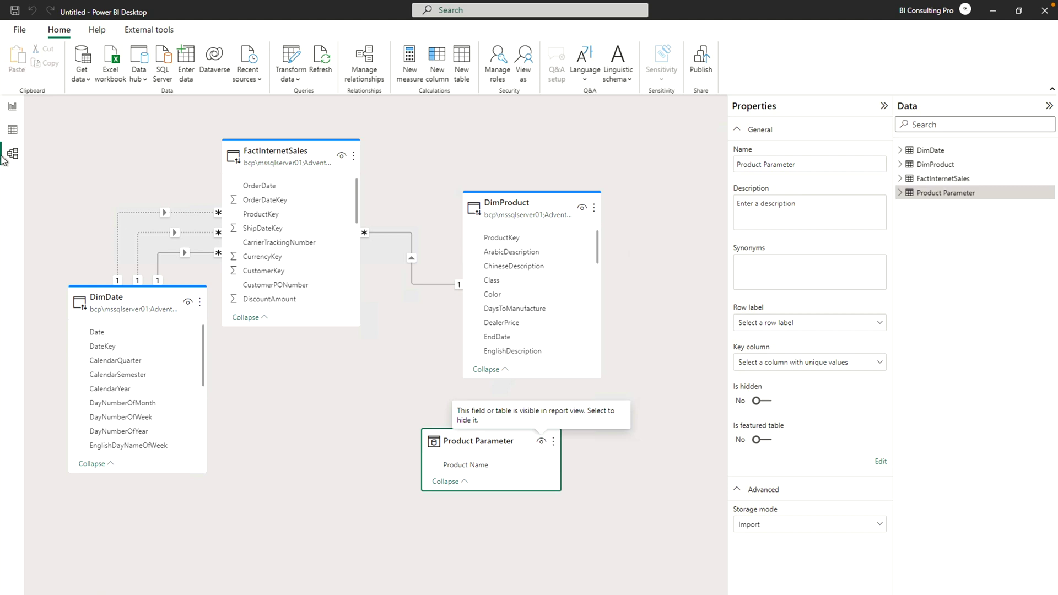
{"action": "left_click", "coordinate": [12, 108]}
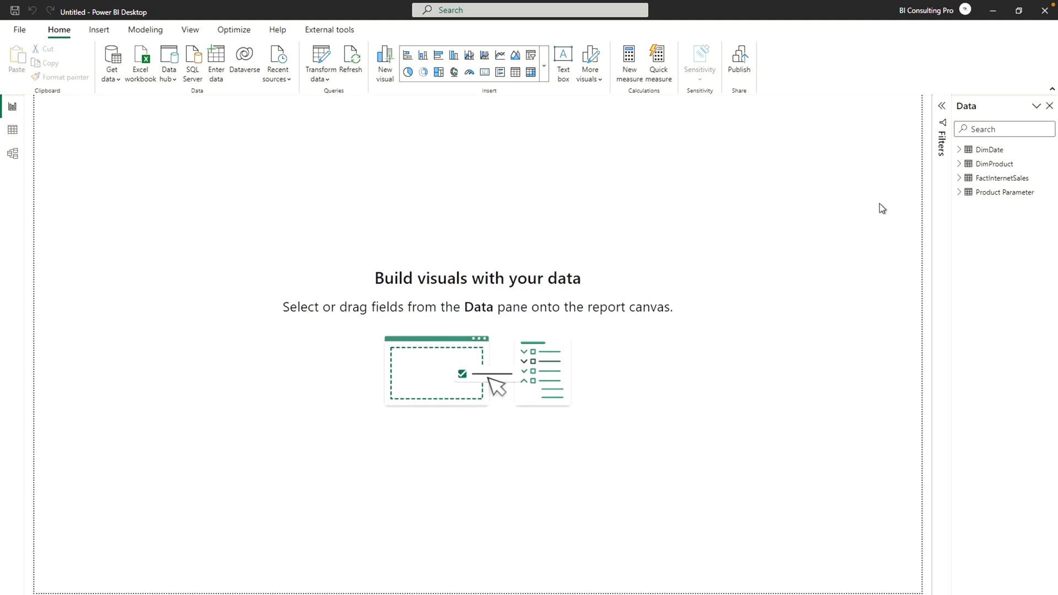
Step: Build a column chart of SalesAmount by ProductName with a Top N ProductName filter
{"action": "left_click", "coordinate": [965, 166]}
{"action": "left_click", "coordinate": [978, 447]}
{"action": "left_click", "coordinate": [1003, 129]}
{"action": "type", "text": "salesam"}
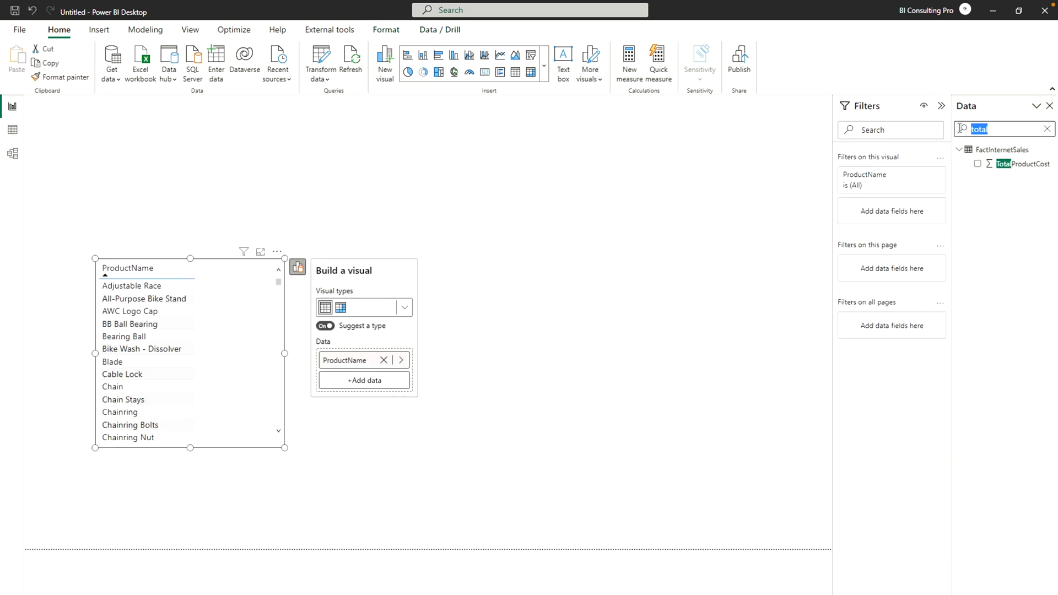
{"action": "left_click", "coordinate": [978, 163]}
{"action": "left_click", "coordinate": [326, 308]}
{"action": "left_click", "coordinate": [902, 189]}
{"action": "left_click", "coordinate": [893, 214]}
{"action": "left_click", "coordinate": [906, 248]}
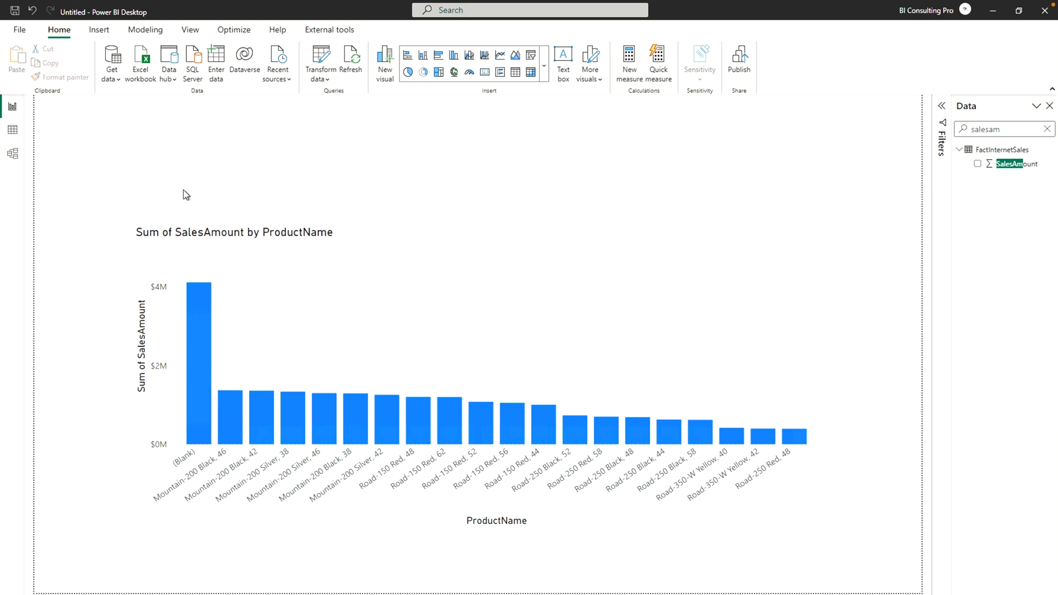
Step: Title the chart 'Top 20 Products by Sales Amount' and its Y-axis 'Total Sales Amount'
{"action": "left_click", "coordinate": [153, 237]}
{"action": "double_click", "coordinate": [153, 234]}
{"action": "type", "text": "Top 20 Products by Sales Amount"}
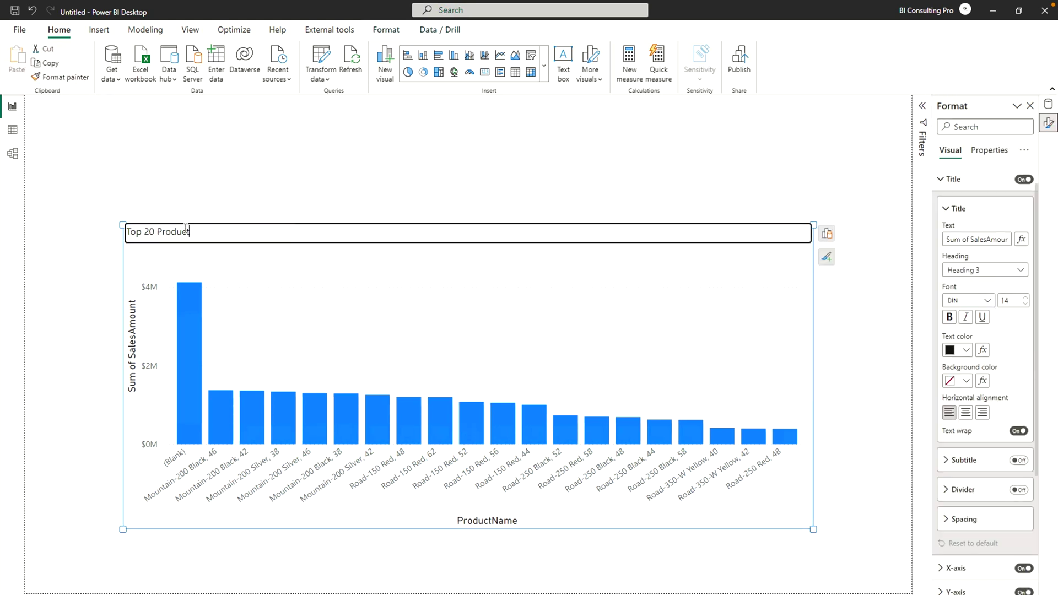
{"action": "double_click", "coordinate": [132, 330]}
{"action": "type", "text": "Total Sales Amount"}
{"action": "key", "text": "Return"}
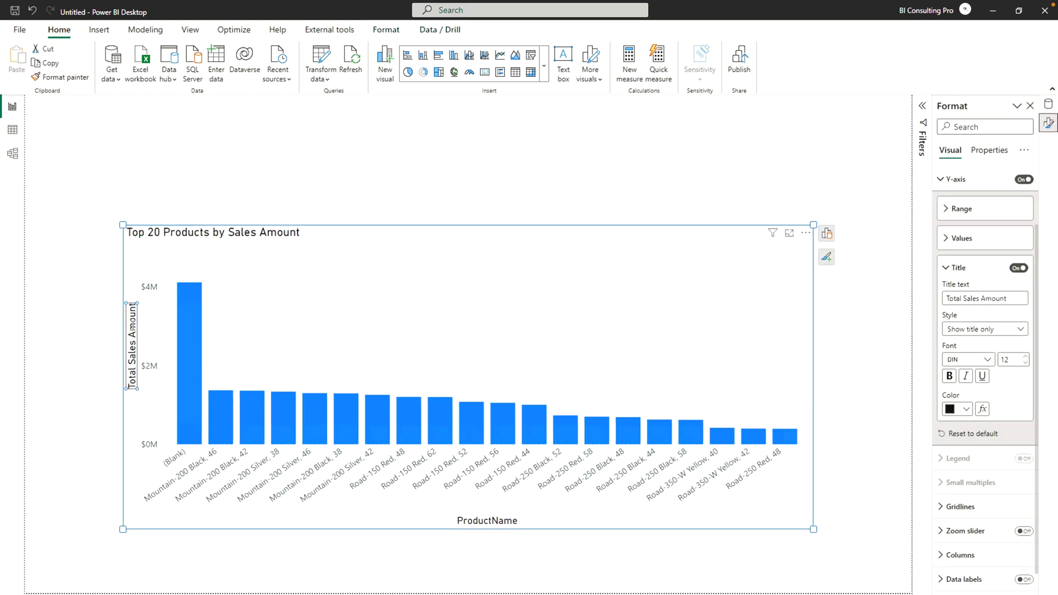
{"action": "left_click", "coordinate": [236, 196]}
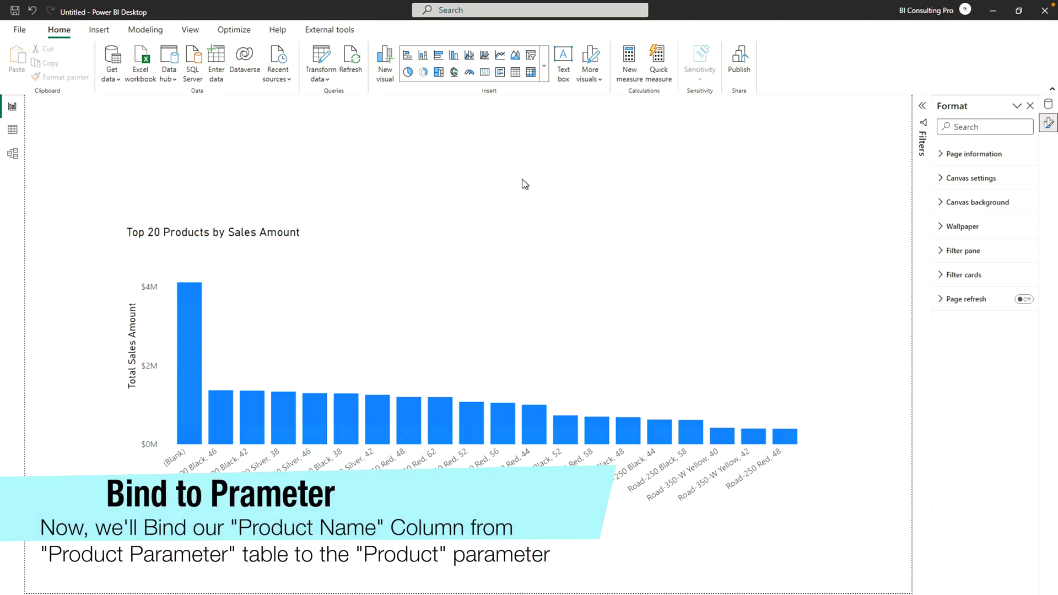
{"action": "left_click", "coordinate": [13, 154]}
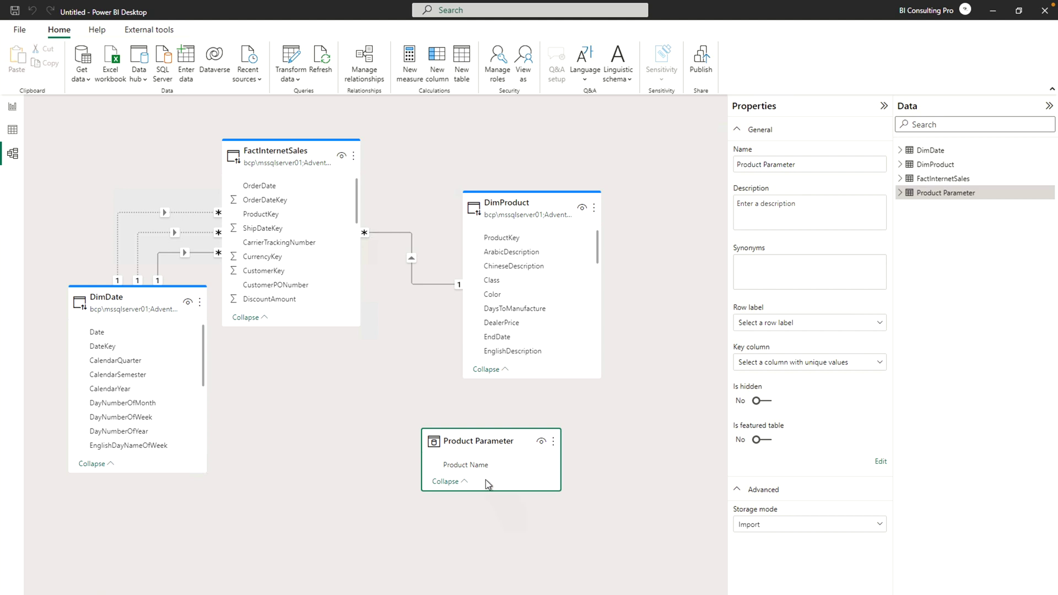
Step: Bind Product Parameter's Product Name column to the Product parameter in its Advanced properties
{"action": "left_click", "coordinate": [972, 169]}
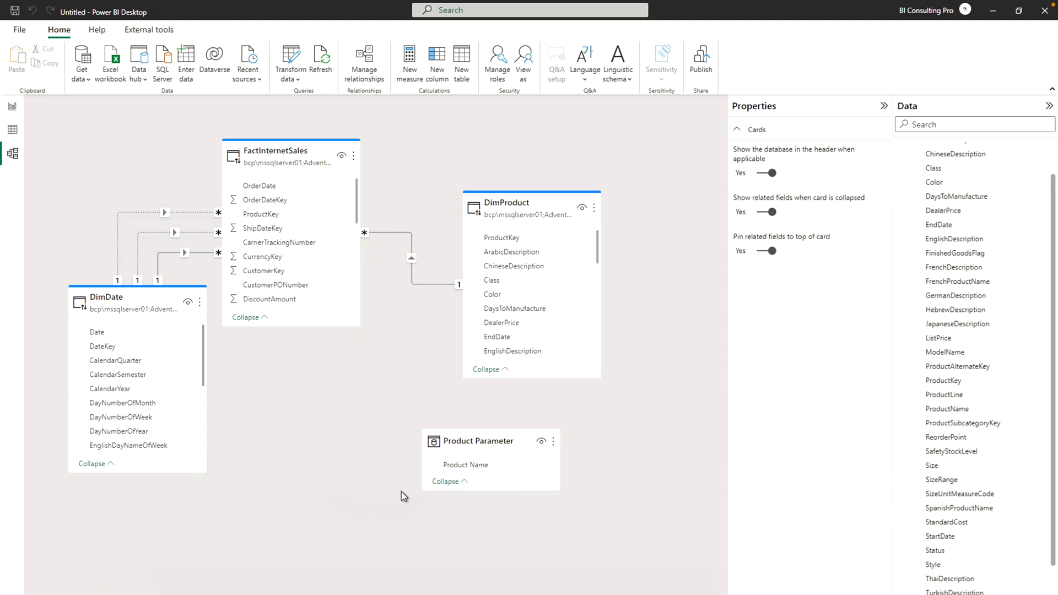
{"action": "left_click", "coordinate": [469, 470]}
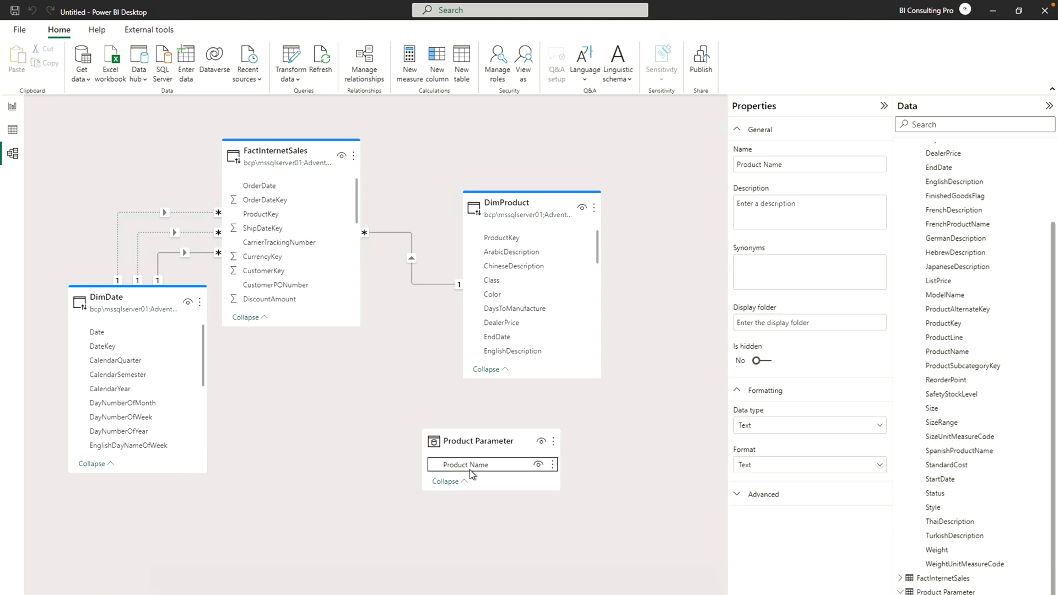
{"action": "scroll", "coordinate": [797, 463], "scroll_direction": "down", "scroll_amount": 3}
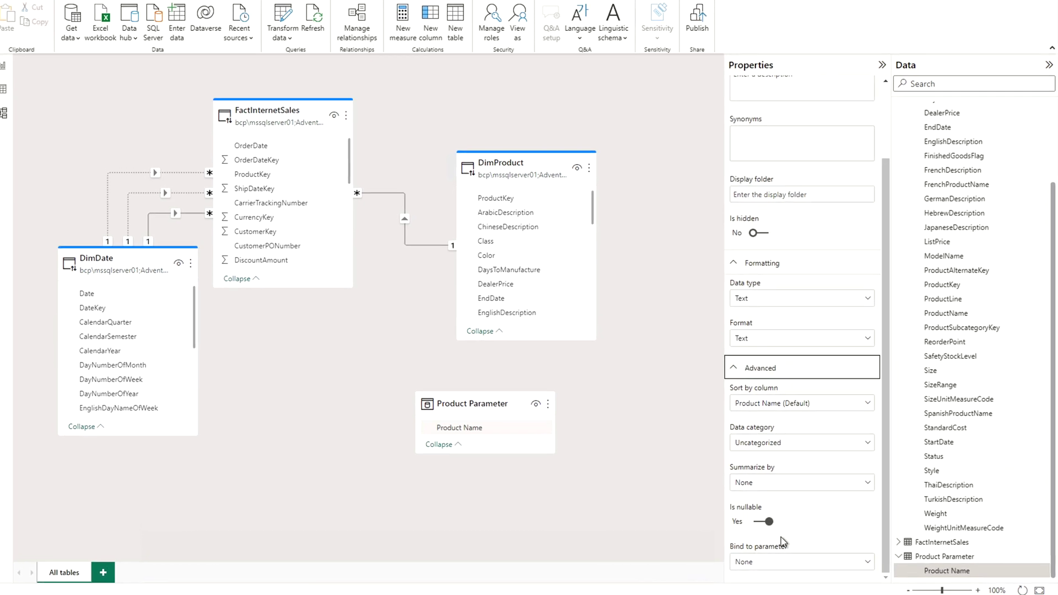
{"action": "left_click", "coordinate": [768, 564]}
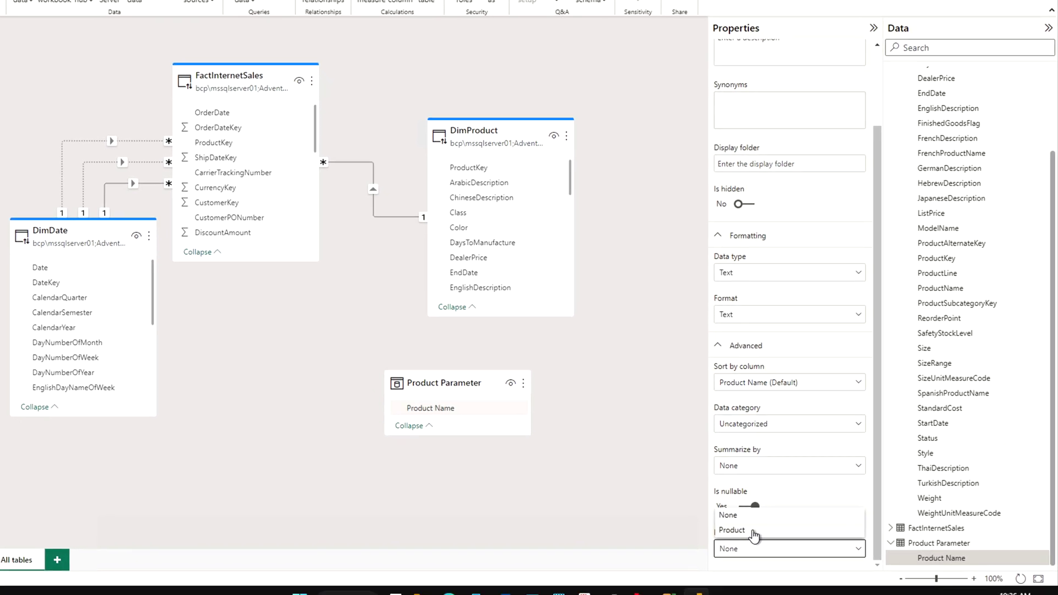
{"action": "left_click", "coordinate": [744, 525]}
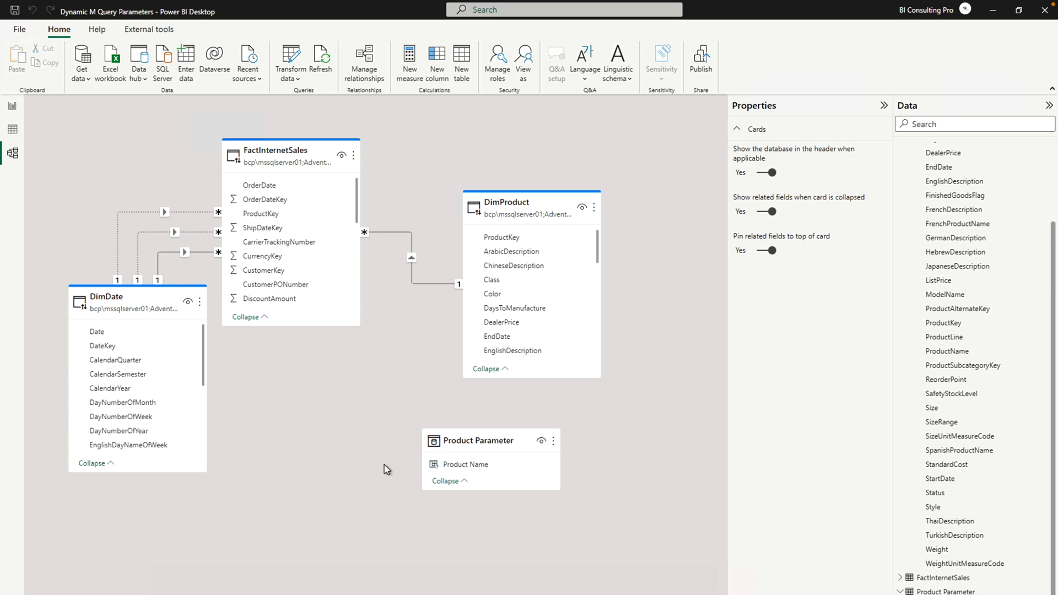
Step: Check that Product Name's Bind to parameter shows Product, then return to the report page
{"action": "left_click", "coordinate": [458, 466]}
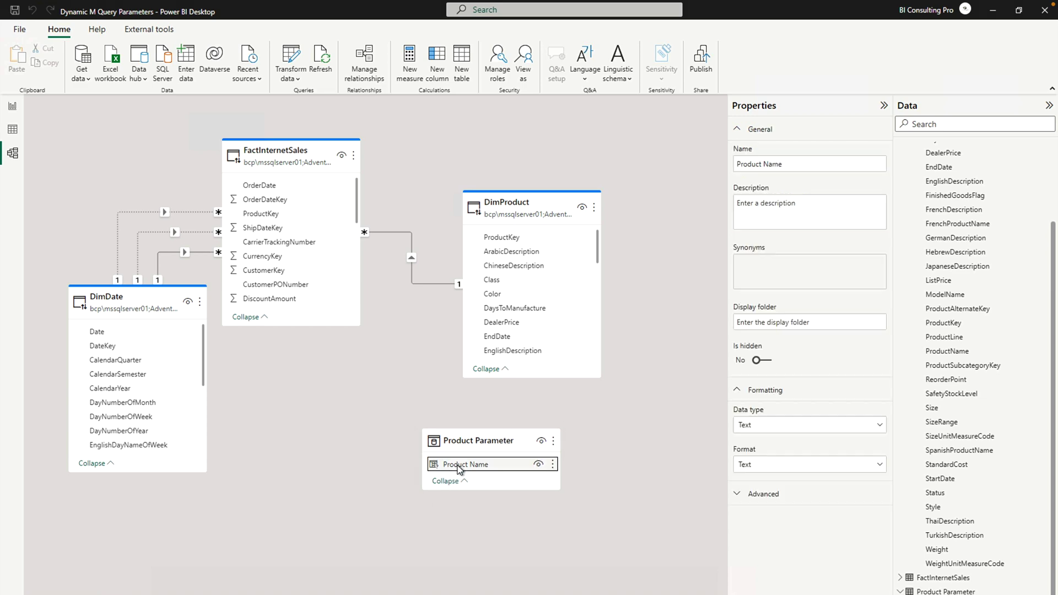
{"action": "left_click", "coordinate": [753, 494]}
{"action": "scroll", "coordinate": [738, 512], "scroll_direction": "down", "scroll_amount": 3}
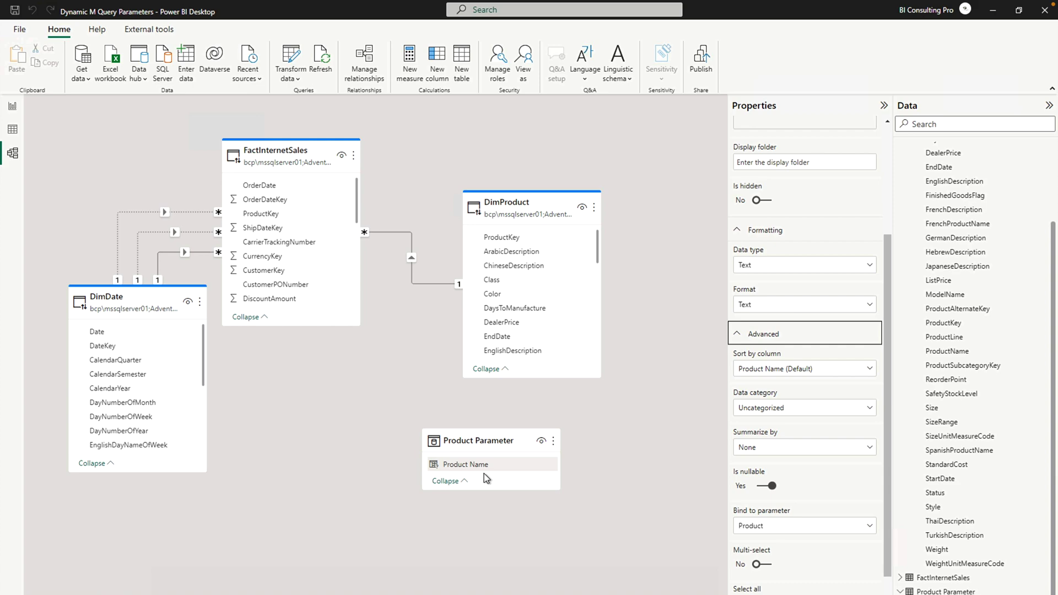
{"action": "left_click", "coordinate": [12, 106]}
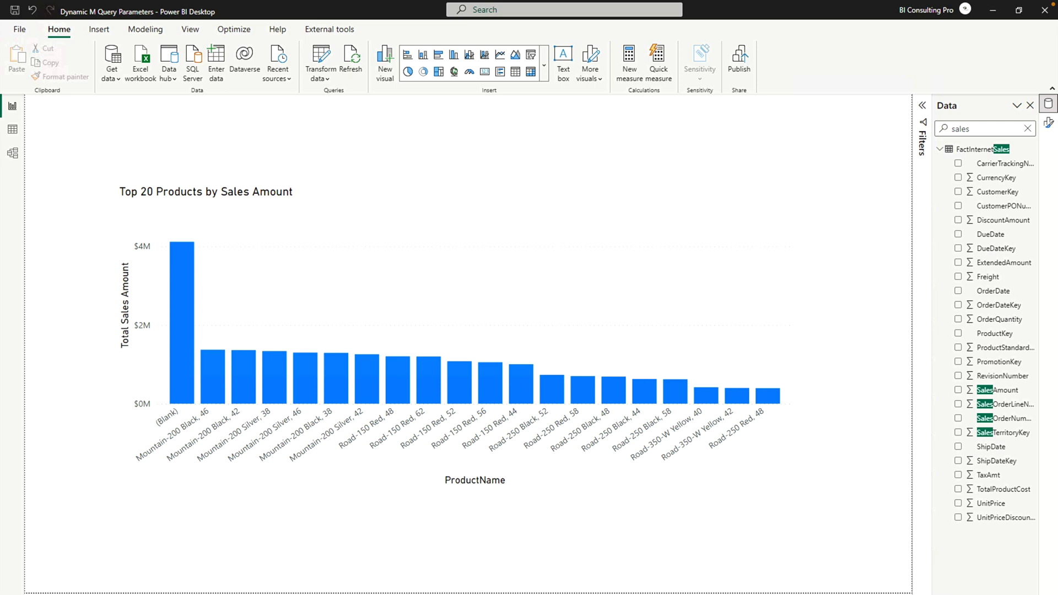
Step: Delete the Top 20 Products chart and add DimProduct ProductName as a table visual
{"action": "key", "text": "Delete"}
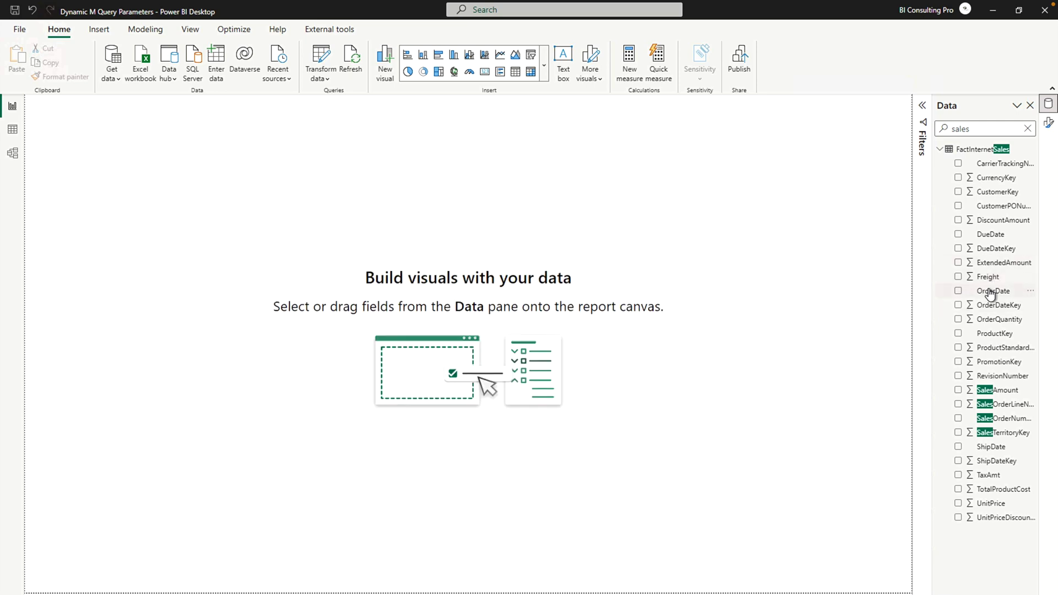
{"action": "left_click", "coordinate": [1028, 129]}
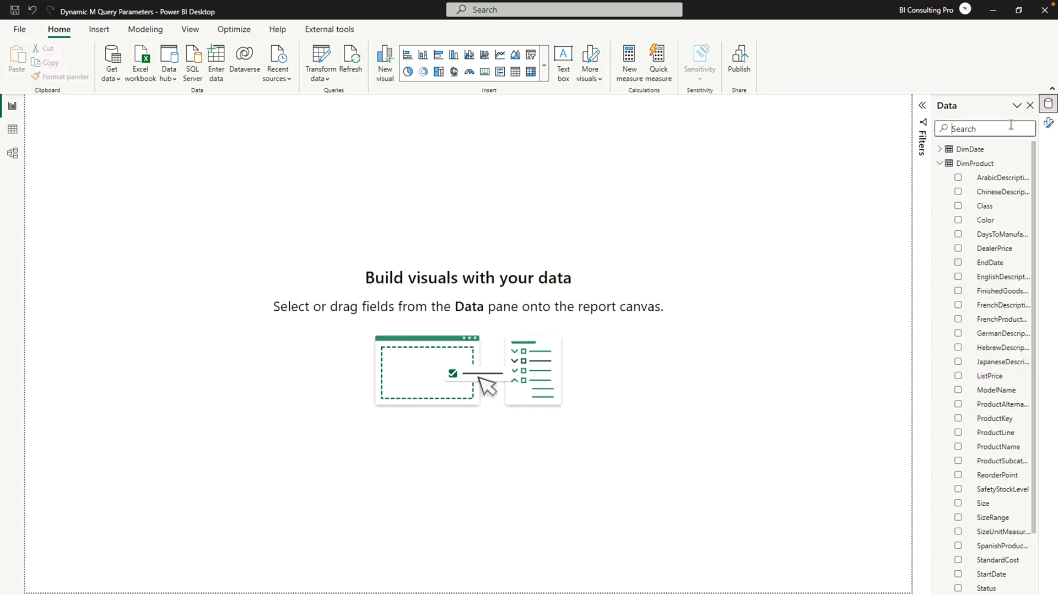
{"action": "type", "text": "Product"}
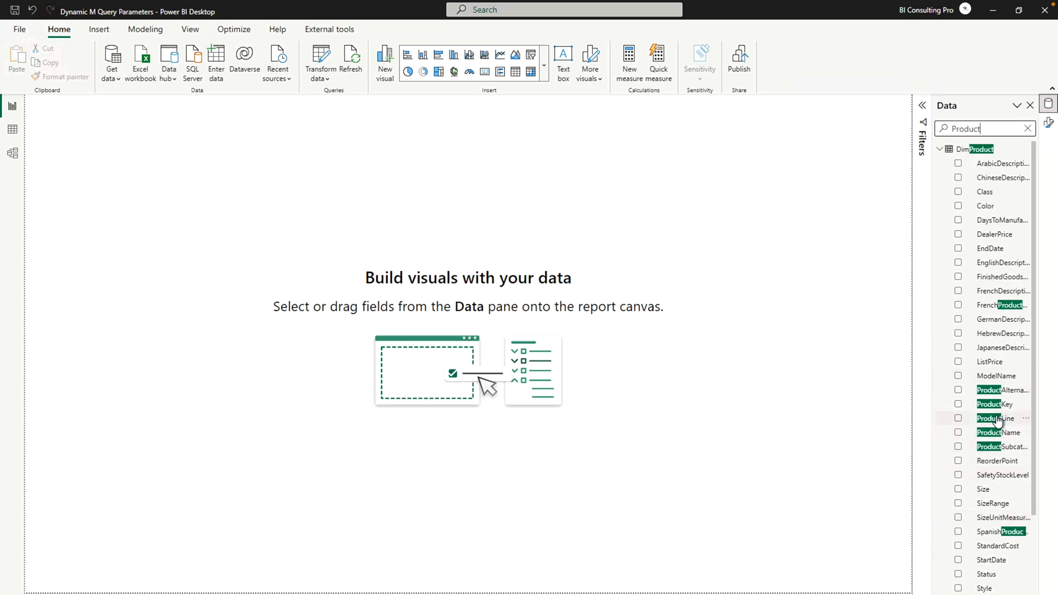
{"action": "left_click_drag", "start_coordinate": [990, 435], "coordinate": [378, 279]}
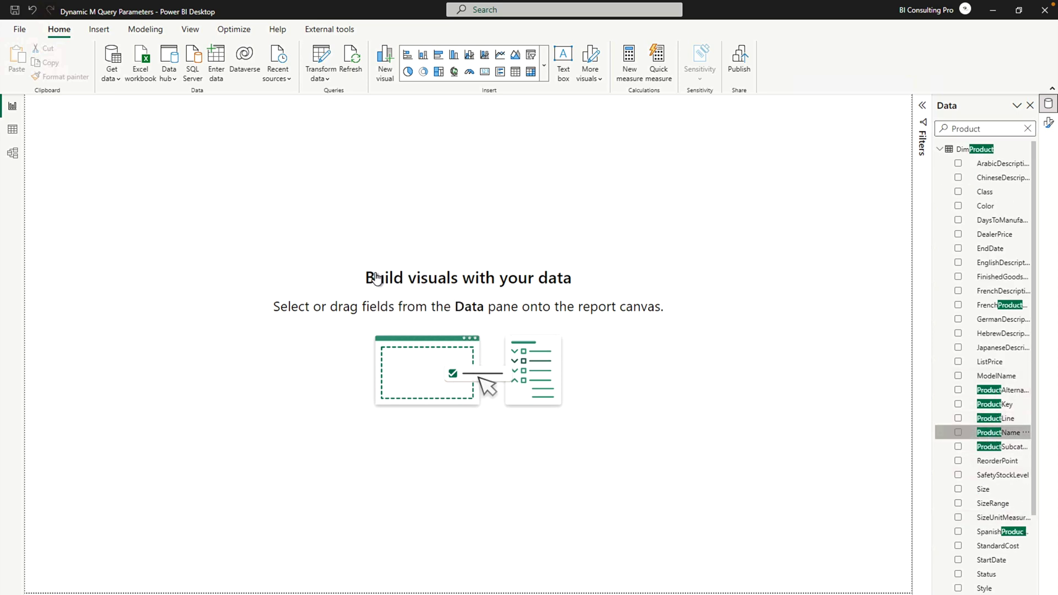
Step: Stretch the ProductName table visual taller, up and down, to show more rows
{"action": "left_click_drag", "start_coordinate": [376, 376], "coordinate": [369, 521]}
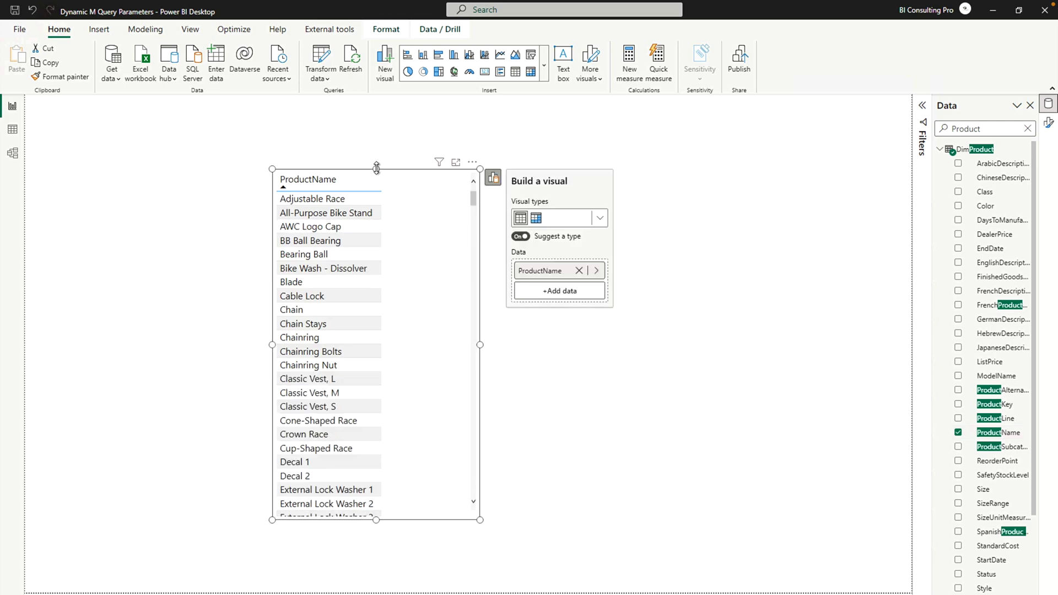
{"action": "left_click_drag", "start_coordinate": [376, 168], "coordinate": [377, 102]}
{"action": "left_click_drag", "start_coordinate": [376, 520], "coordinate": [364, 560]}
{"action": "left_click", "coordinate": [608, 403]}
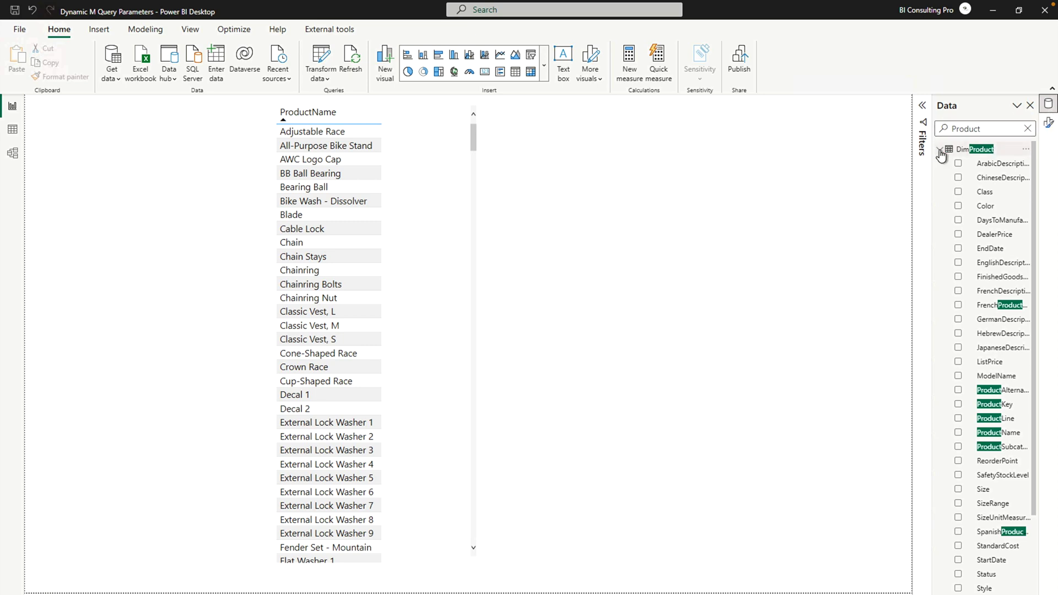
Step: Add Product Parameter's Product Name as a page filter using advanced filtering with 'is'
{"action": "left_click", "coordinate": [1027, 128]}
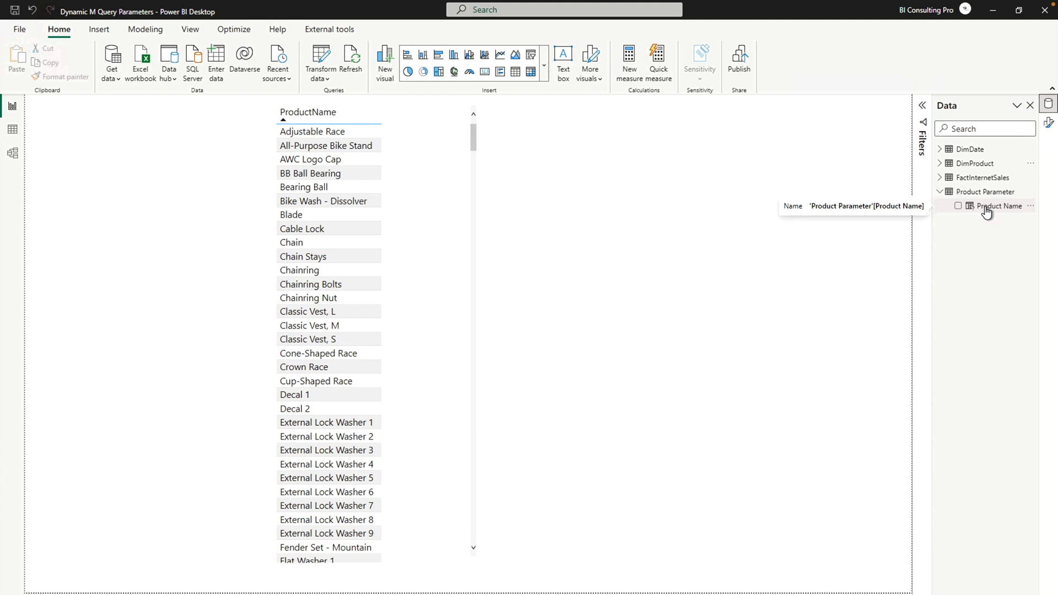
{"action": "left_click", "coordinate": [922, 104]}
{"action": "left_click_drag", "start_coordinate": [984, 207], "coordinate": [873, 156]}
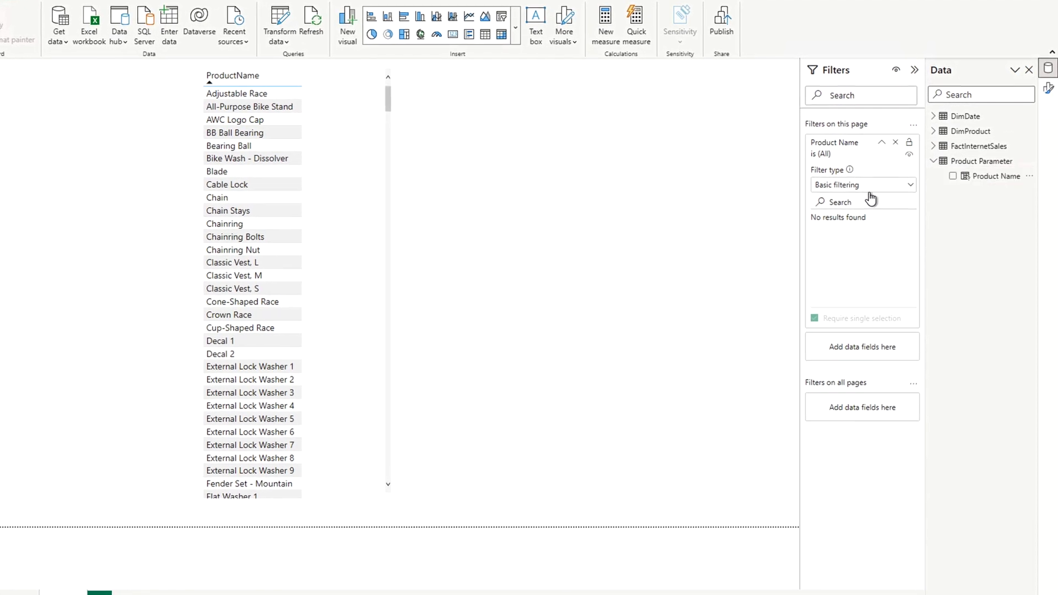
{"action": "left_click", "coordinate": [870, 186]}
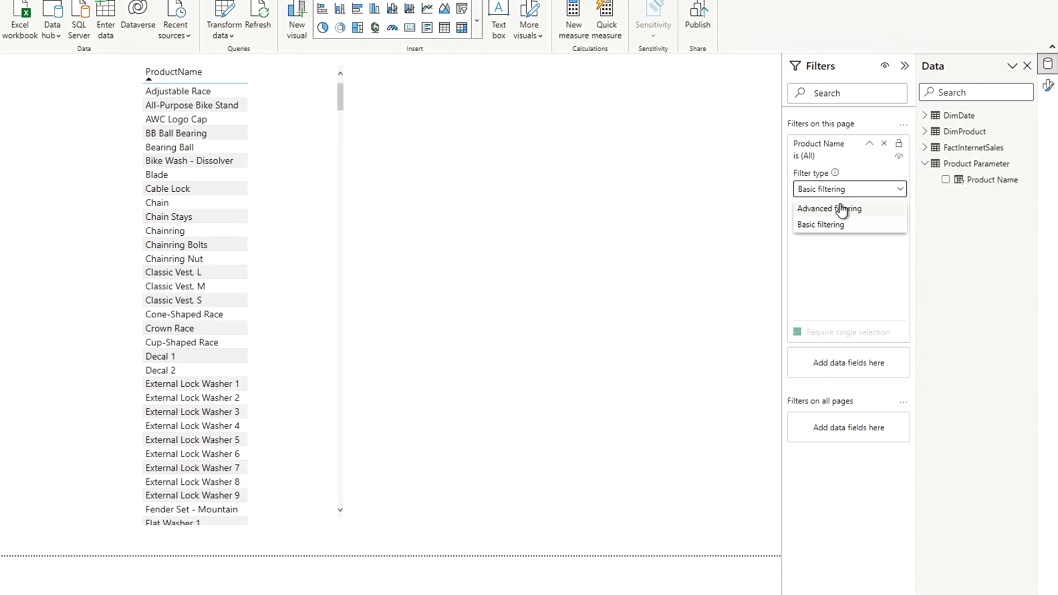
{"action": "left_click", "coordinate": [842, 209]}
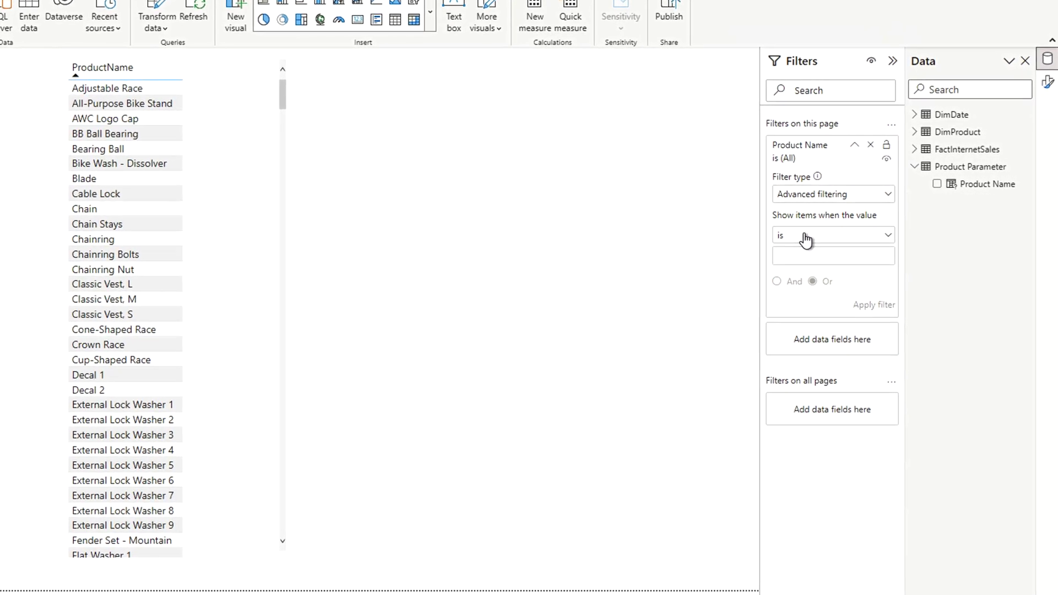
{"action": "left_click", "coordinate": [806, 239]}
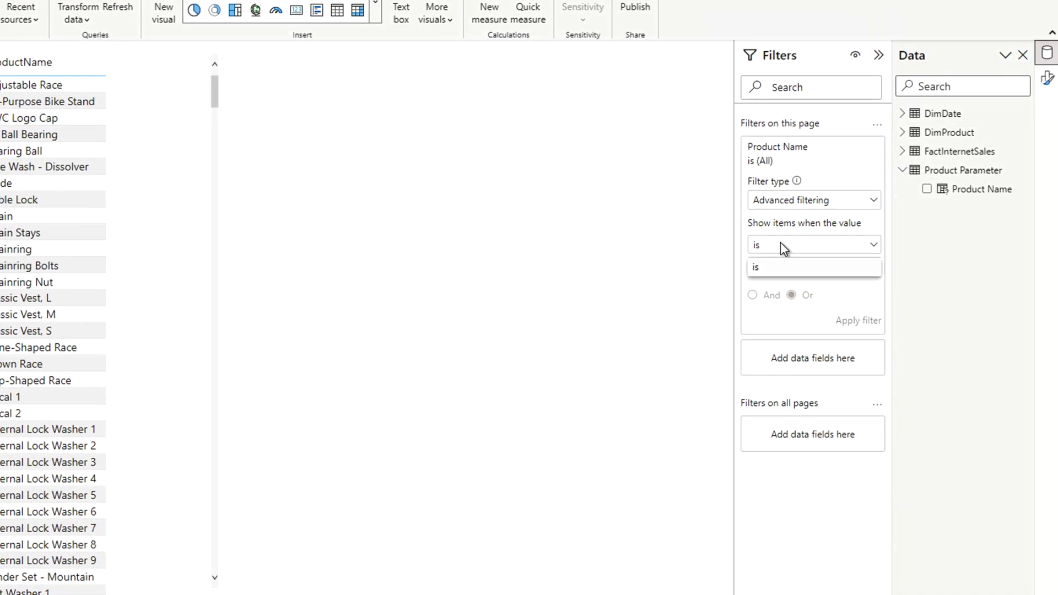
{"action": "left_click", "coordinate": [706, 251]}
Step: Apply the filter value Black, replacing the initial 'ck' value
{"action": "left_click", "coordinate": [782, 269]}
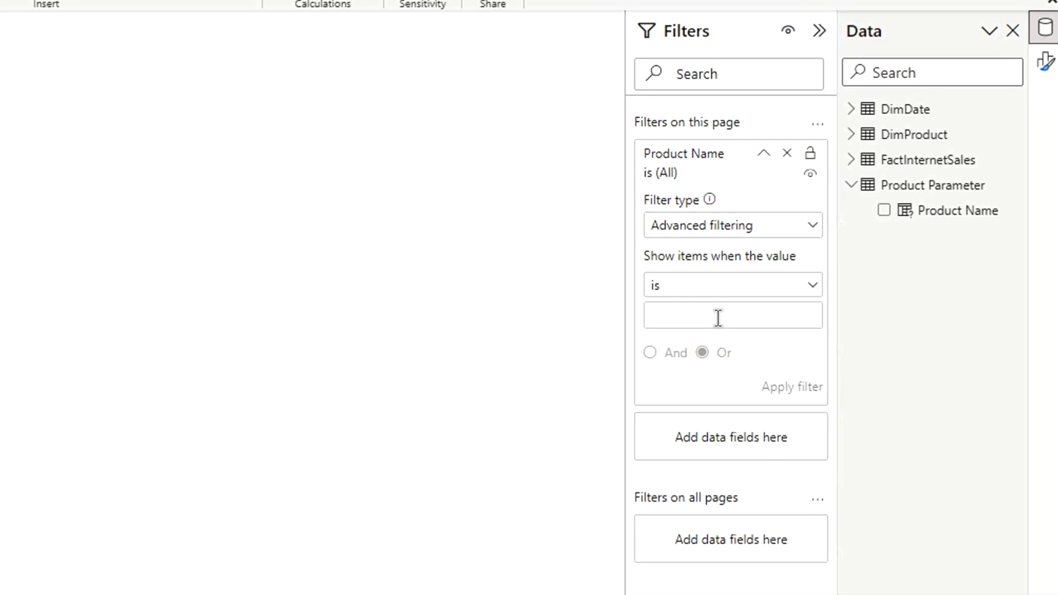
{"action": "type", "text": "ck"}
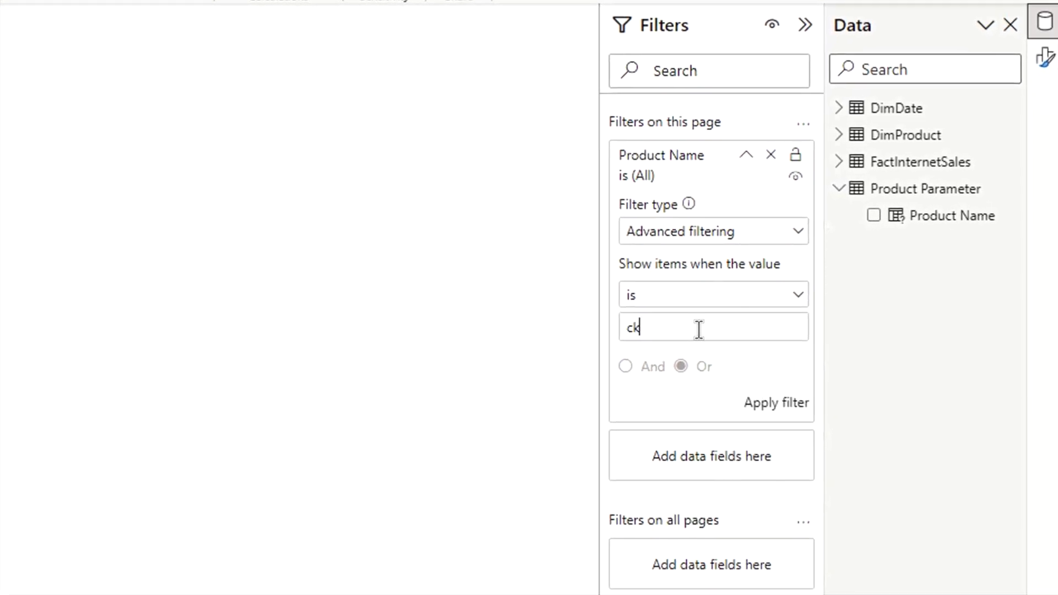
{"action": "left_click", "coordinate": [785, 403]}
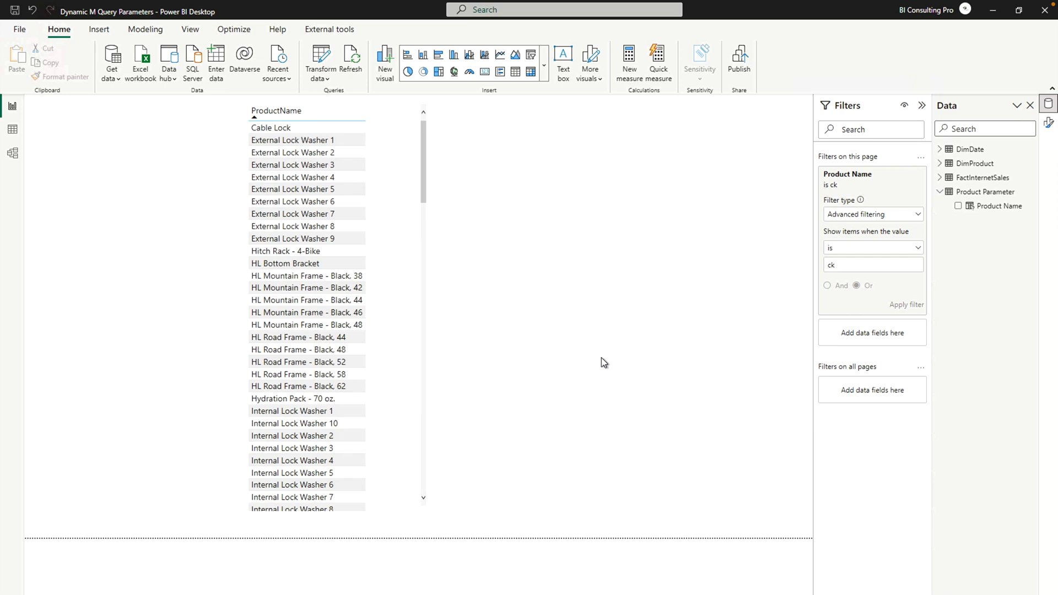
{"action": "left_click", "coordinate": [879, 270]}
{"action": "type", "text": "Bla"}
{"action": "left_click", "coordinate": [908, 306]}
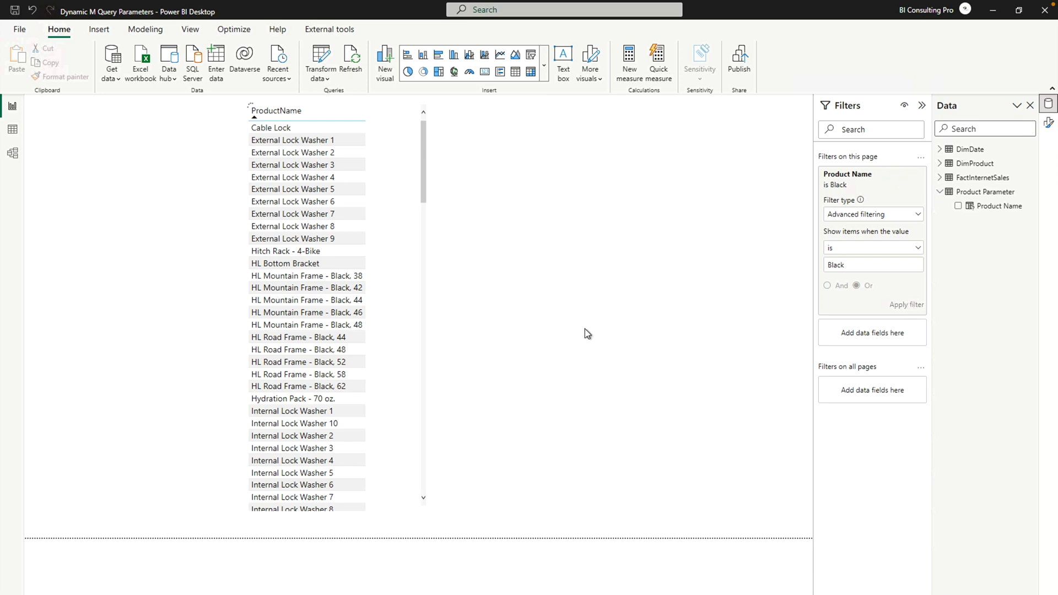